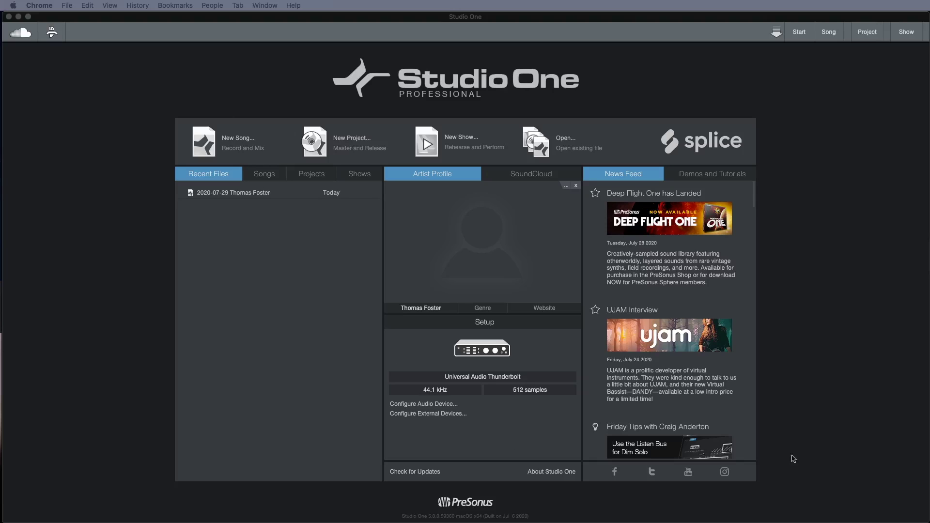
- Create a new Empty Song with the default 44.1 kHz, 120 BPM, 4/4 settings
left_click(236, 141)
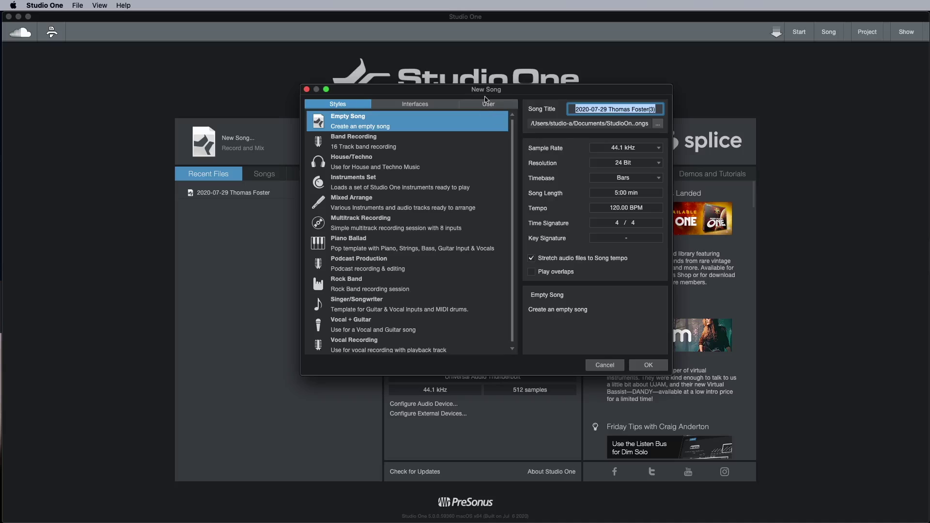
left_click_drag(486, 98, 437, 90)
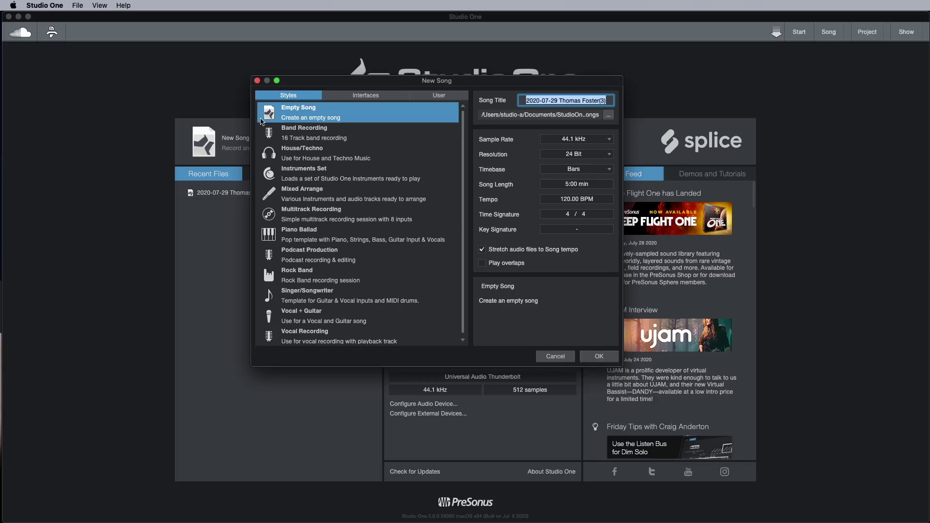
left_click(277, 116)
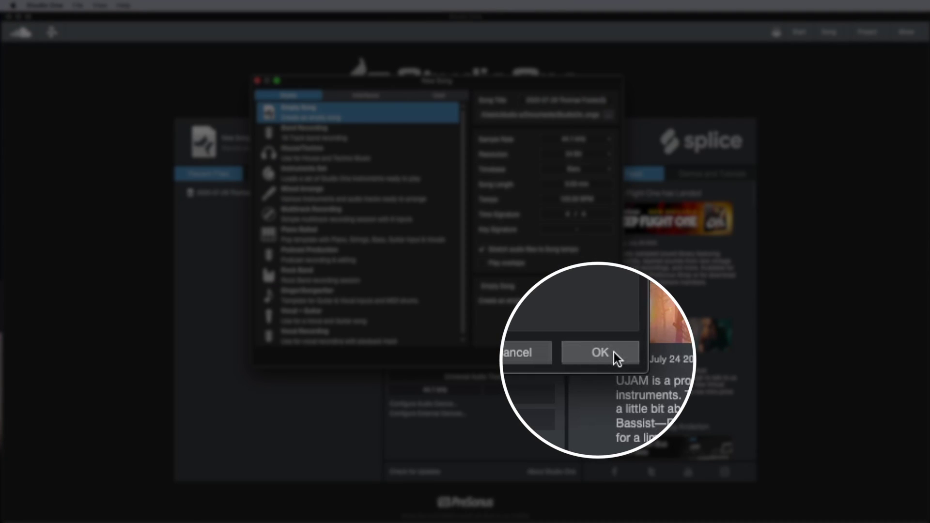
left_click(613, 356)
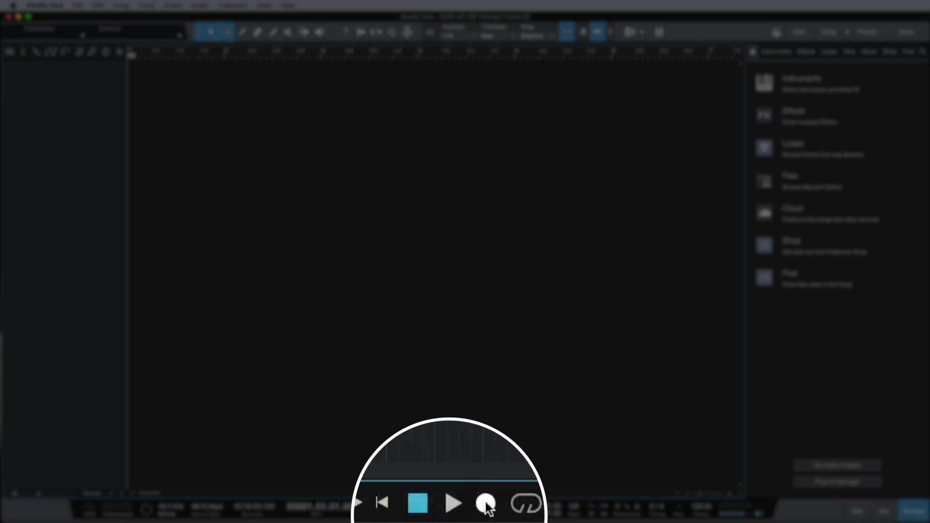
- Play the empty song with the metronome click on, then stop around bar 17
left_click(451, 509)
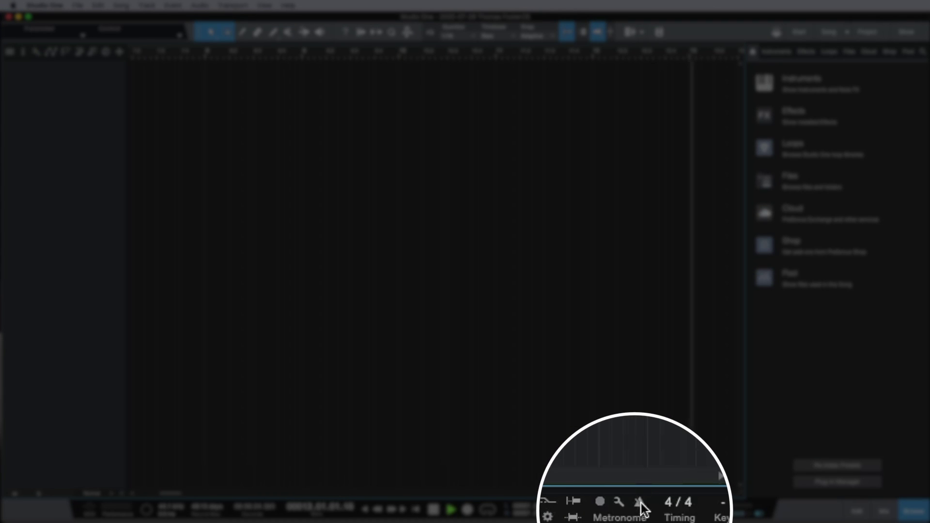
left_click(640, 504)
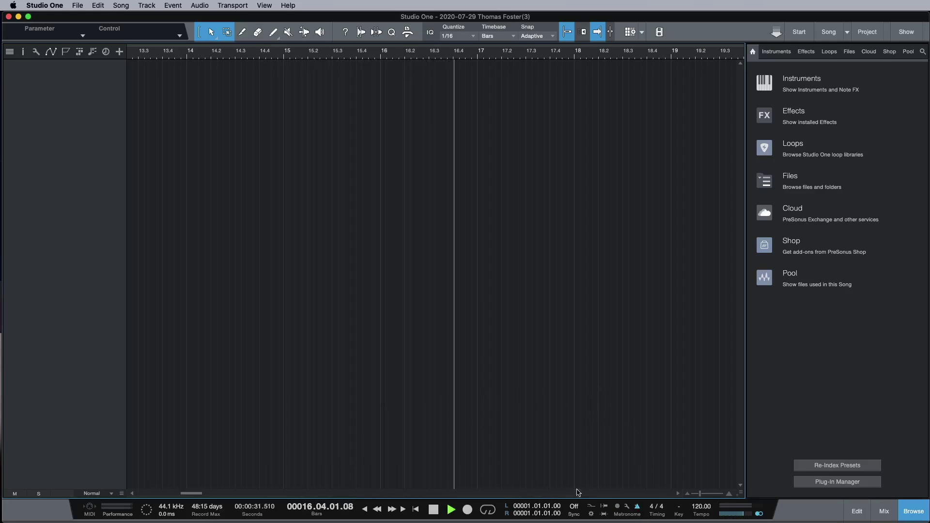
left_click(434, 510)
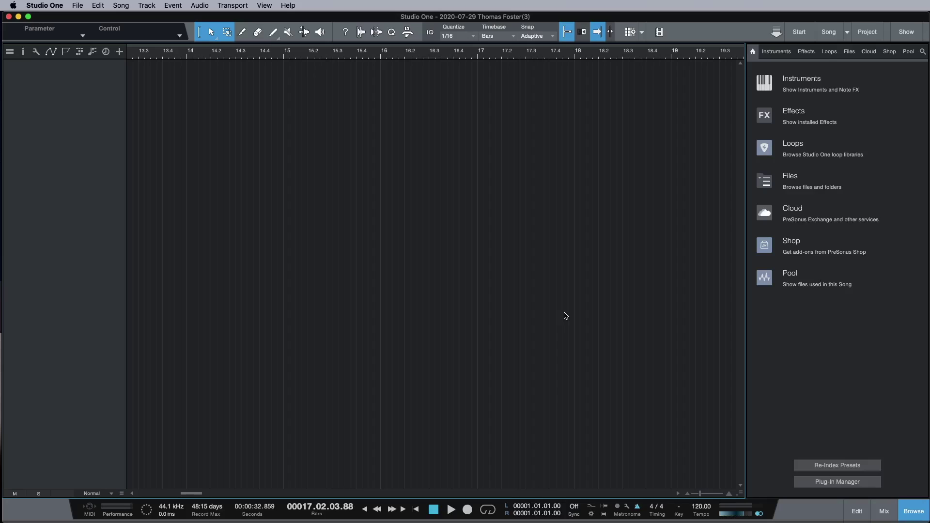
- Confirm Universal Audio Thunderbolt as the playback device in Audio Setup preferences, then close them
left_click(53, 6)
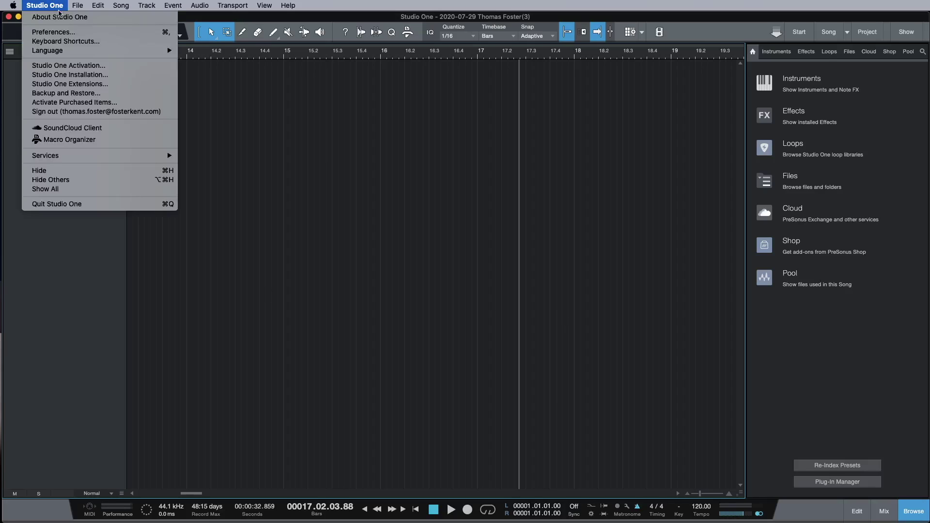
left_click(63, 31)
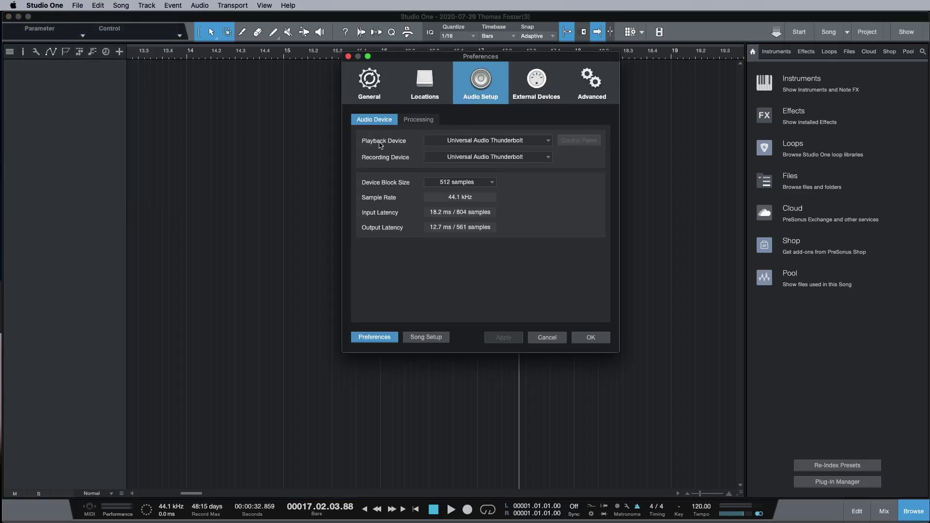
left_click(501, 141)
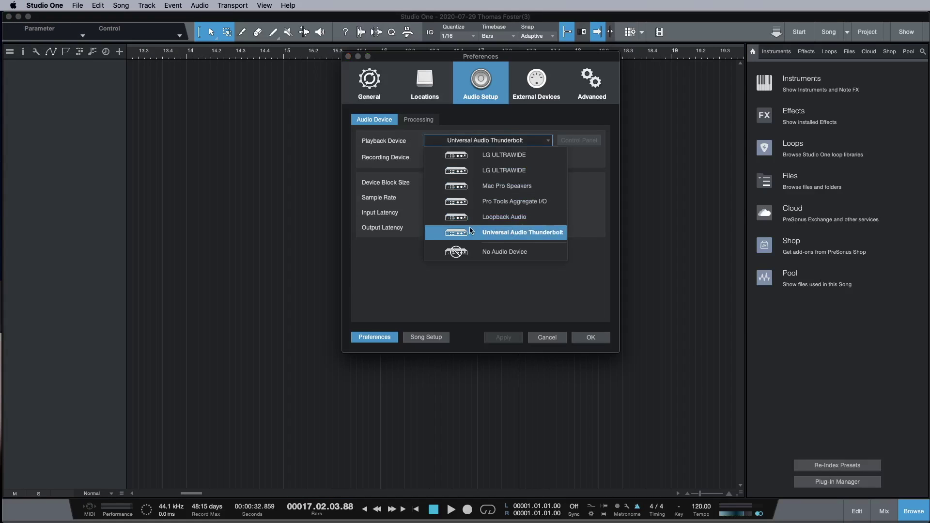
left_click(406, 234)
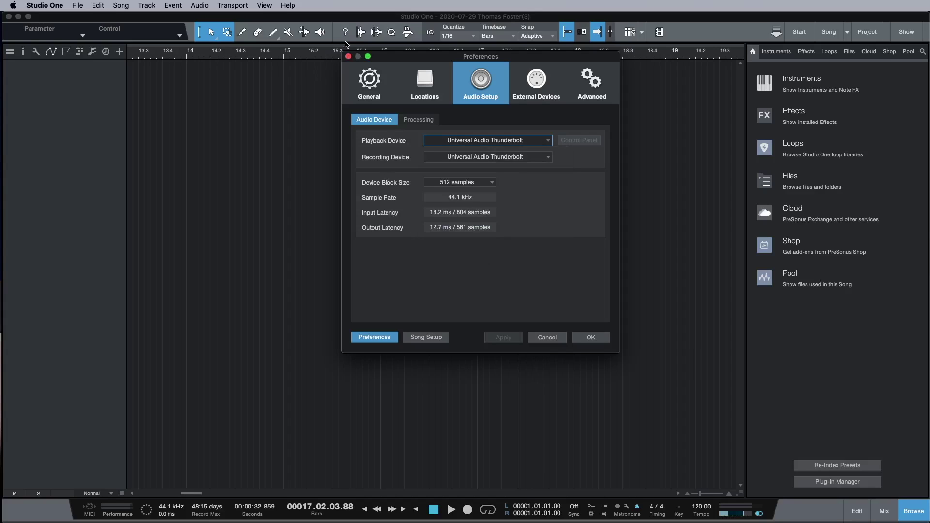
left_click(348, 57)
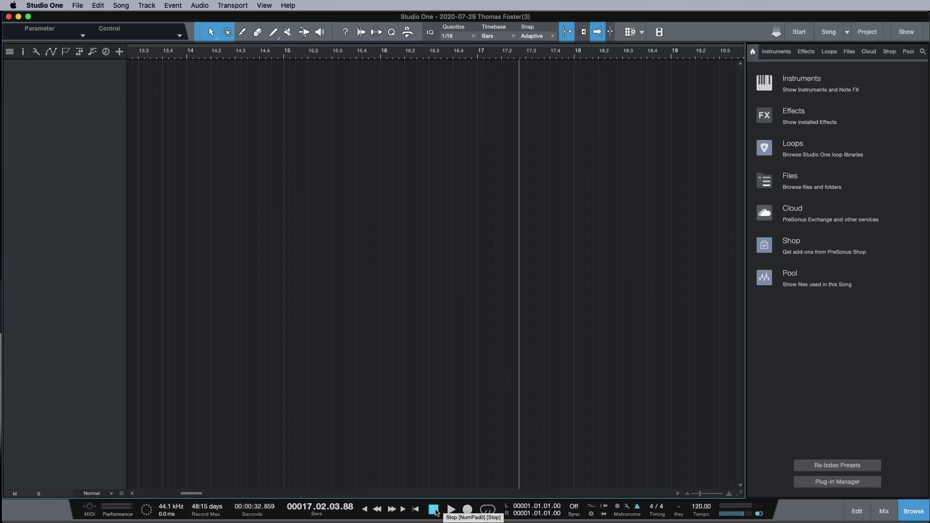
left_click(433, 510)
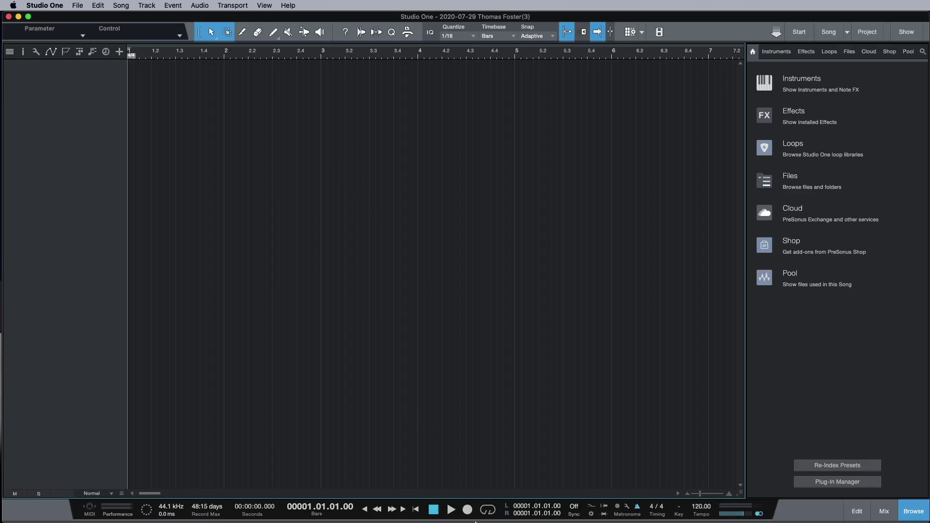
left_click(451, 510)
left_click(434, 510)
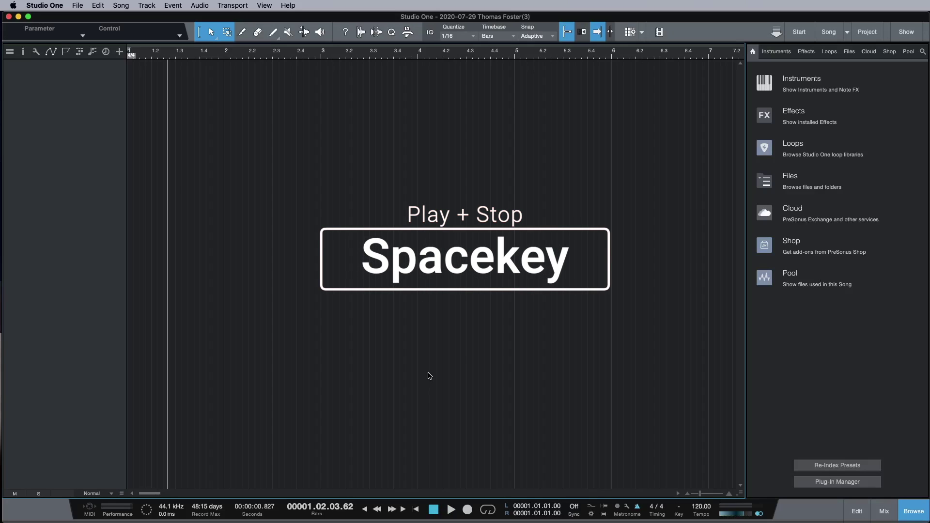
key("space")
key("space")
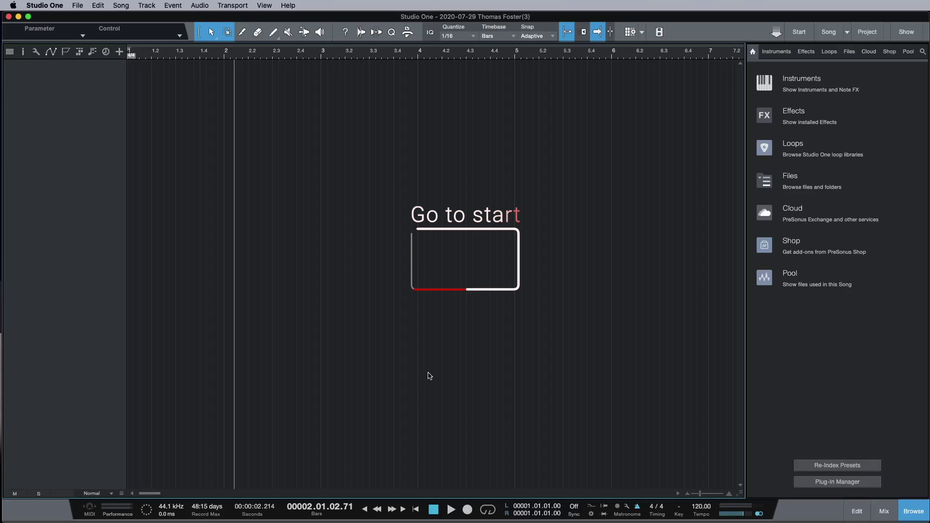
key("0")
key("0")
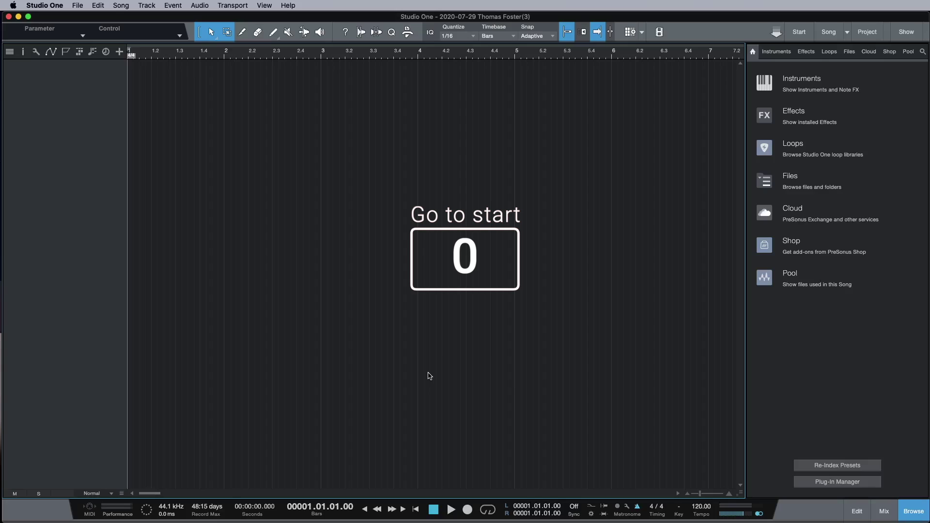
key("space")
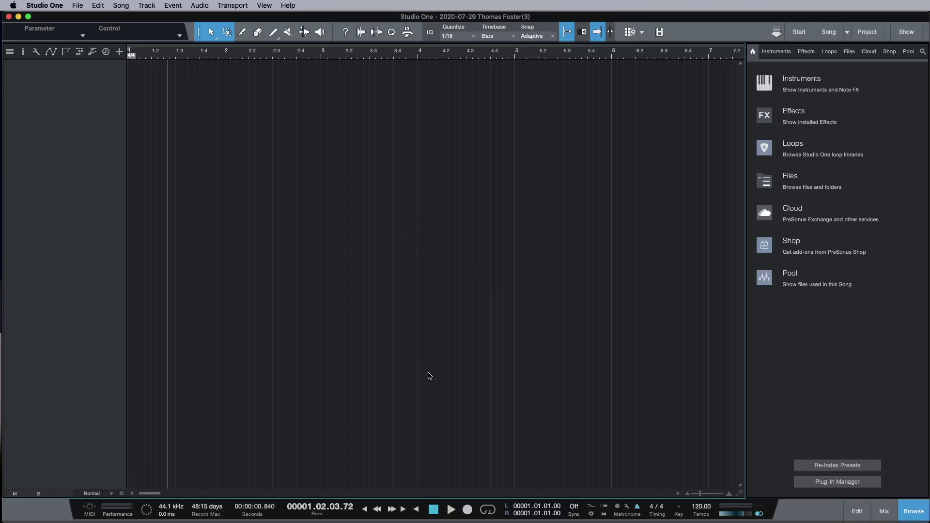
key("0")
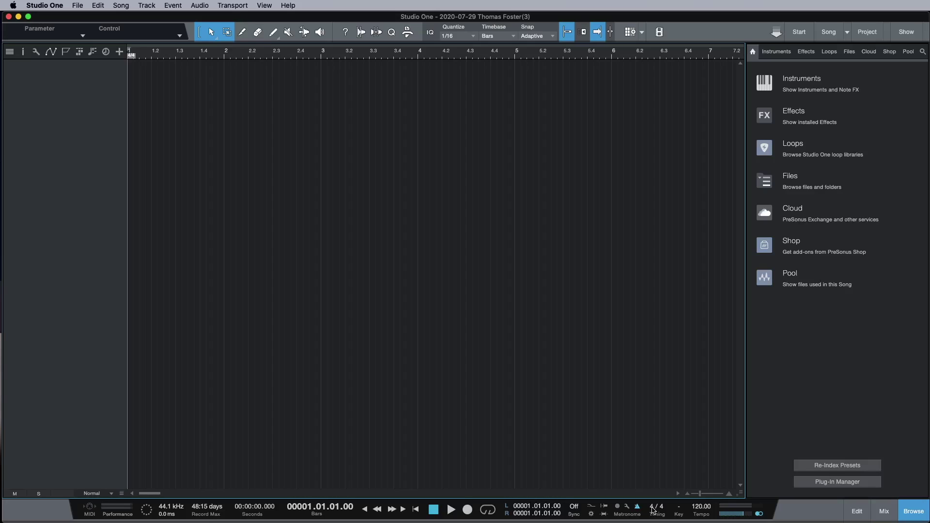
left_click(652, 508)
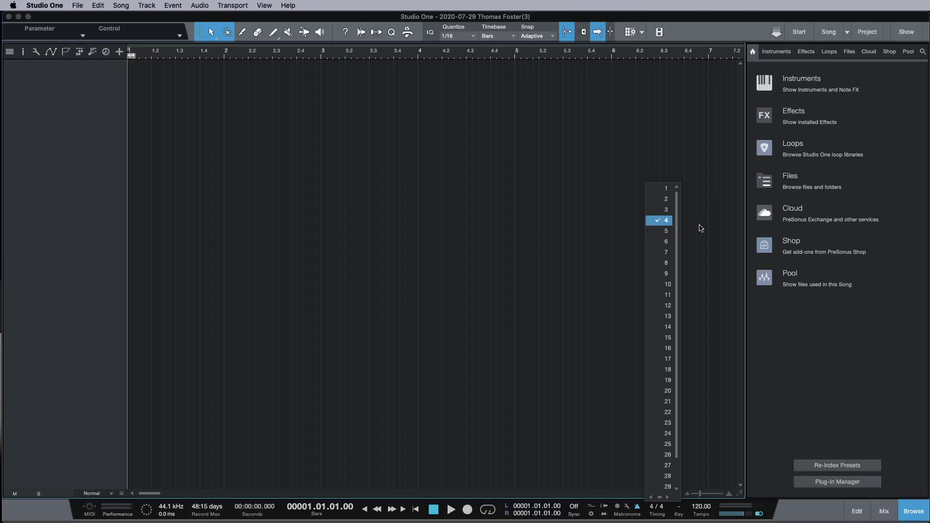
left_click(714, 296)
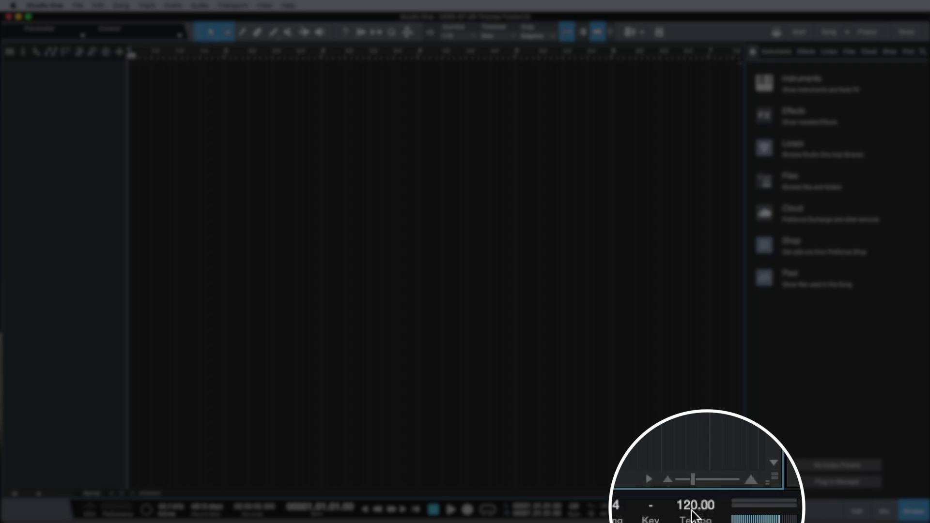
- Try song tempos of 90 and 110 BPM, playing briefly at each
double_click(701, 508)
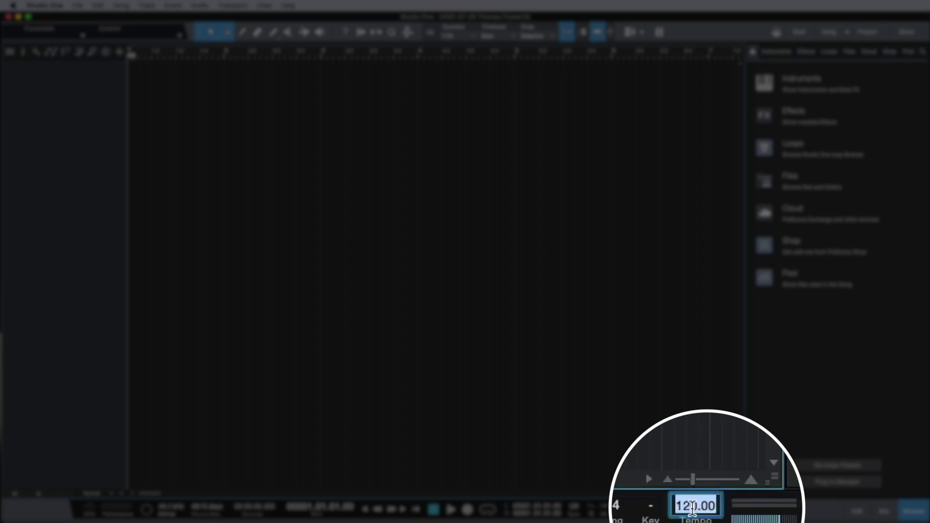
type("90")
key("Return")
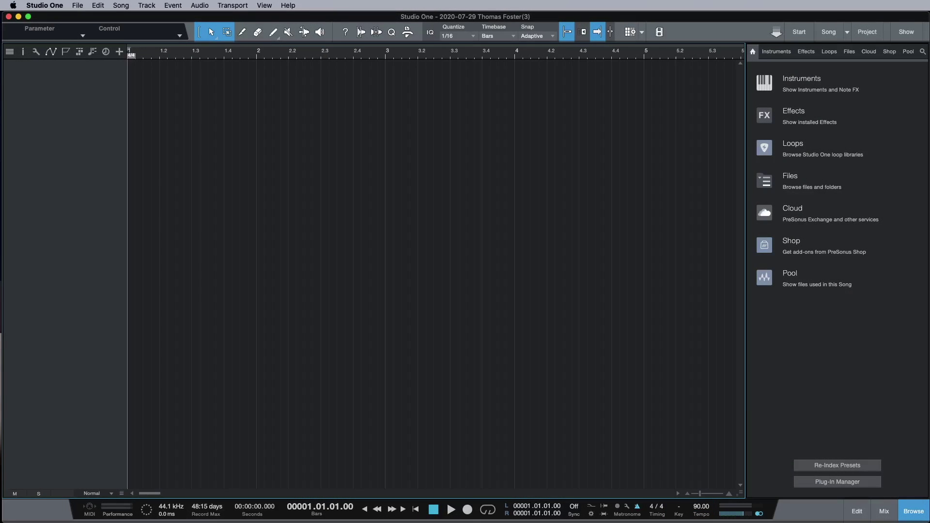
key("space")
key("space")
left_click(698, 507)
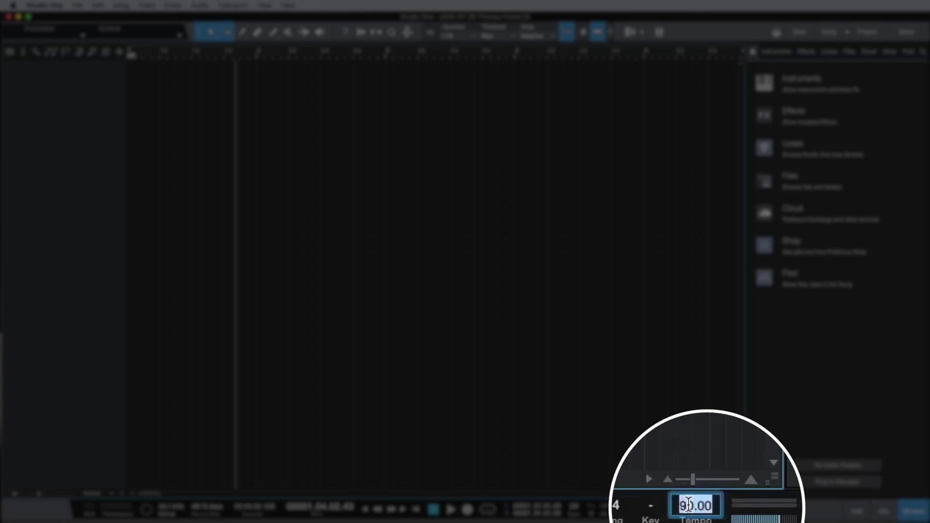
type("110")
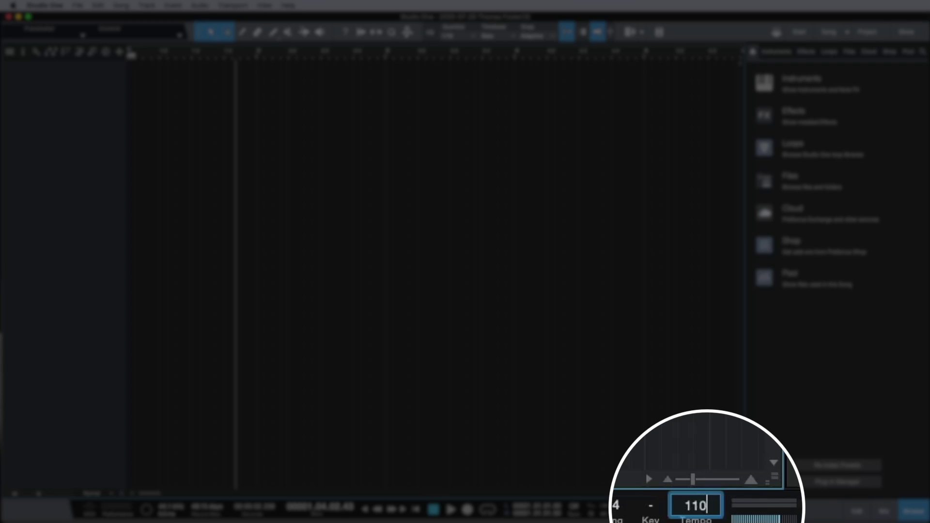
key("Return")
key("space")
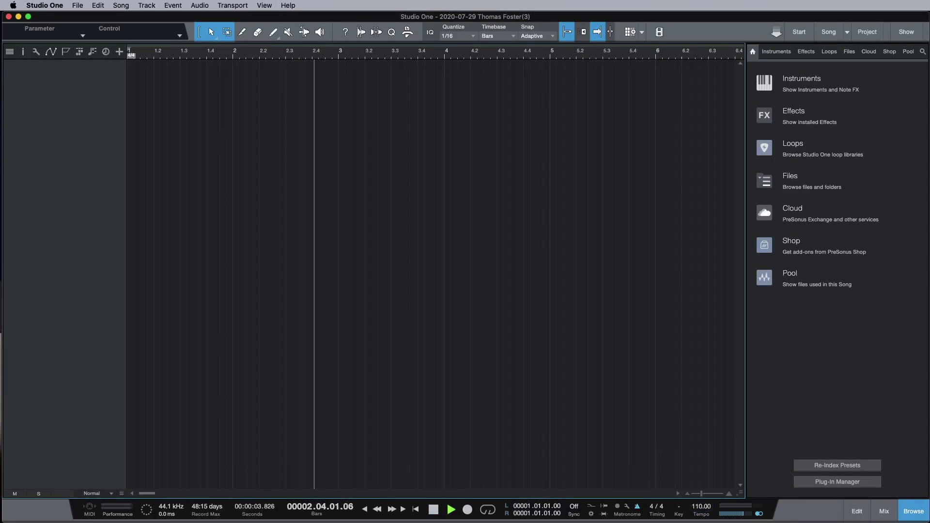
key("space")
- Set the tempo to 125 BPM, then briefly play it at 299 BPM
left_click(700, 508)
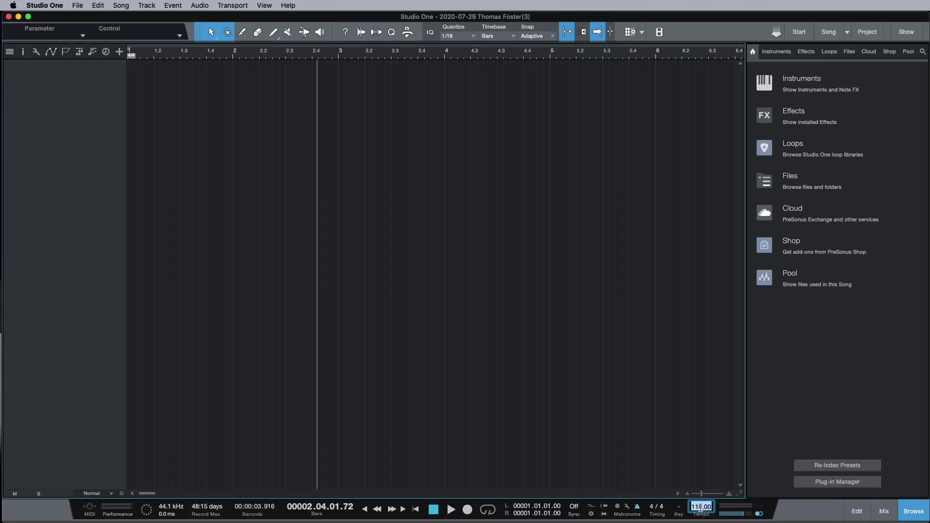
type("125")
key("Return")
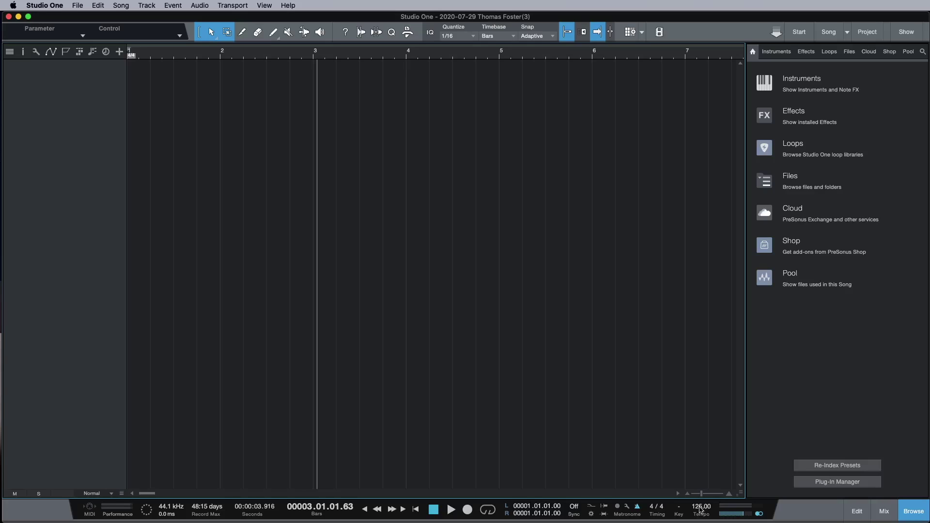
left_click(701, 510)
type("2")
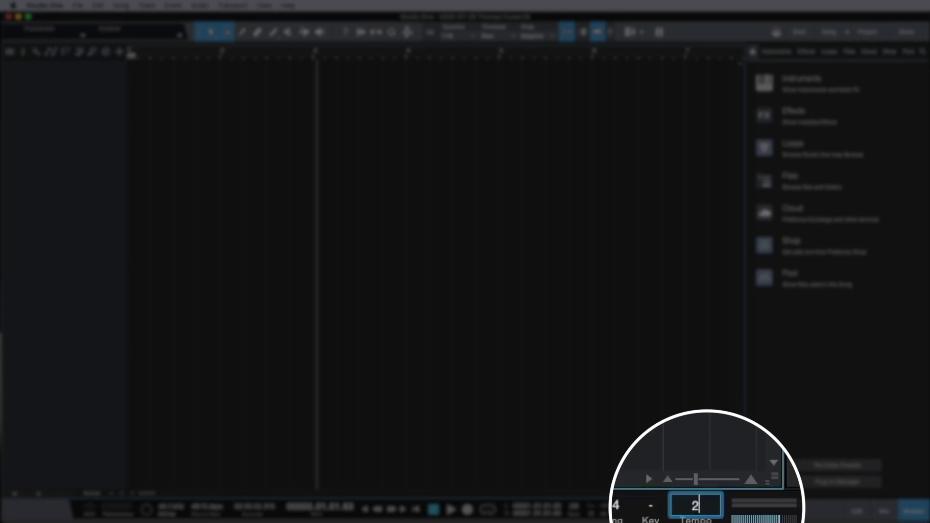
type("99")
key("Return")
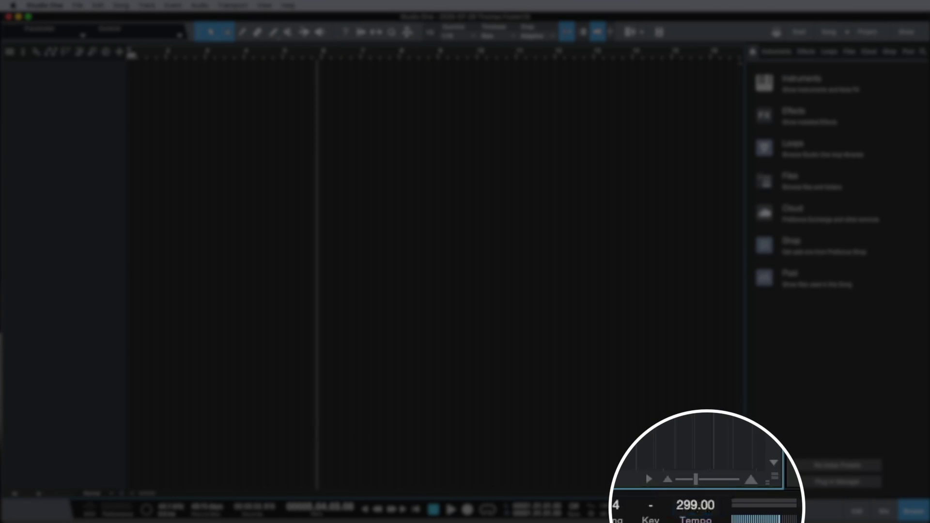
key("space")
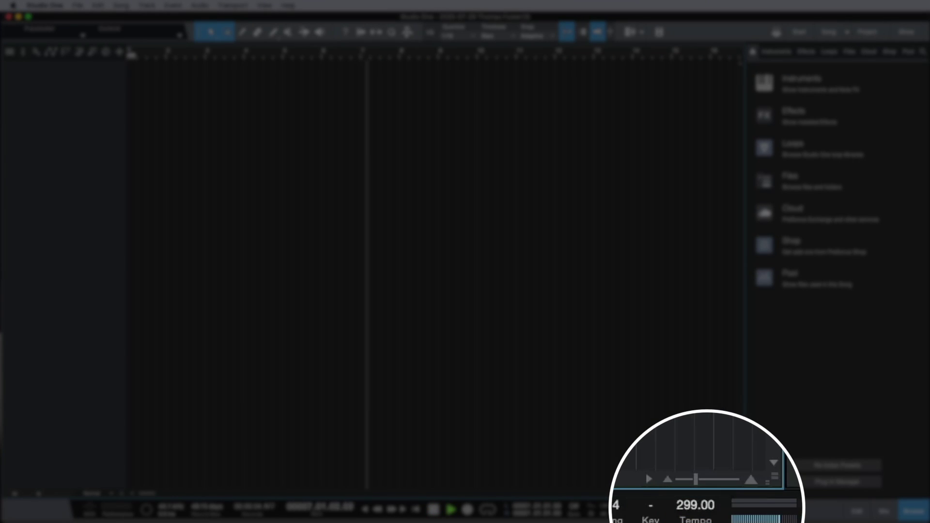
key("space")
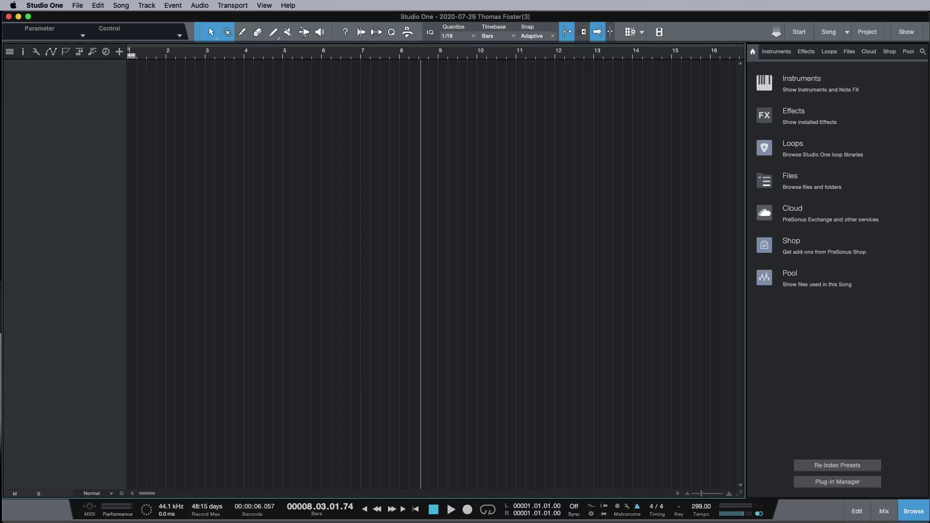
- Set the tempo to 100 BPM and return the playhead to the song start
double_click(699, 507)
type("100")
key("Return")
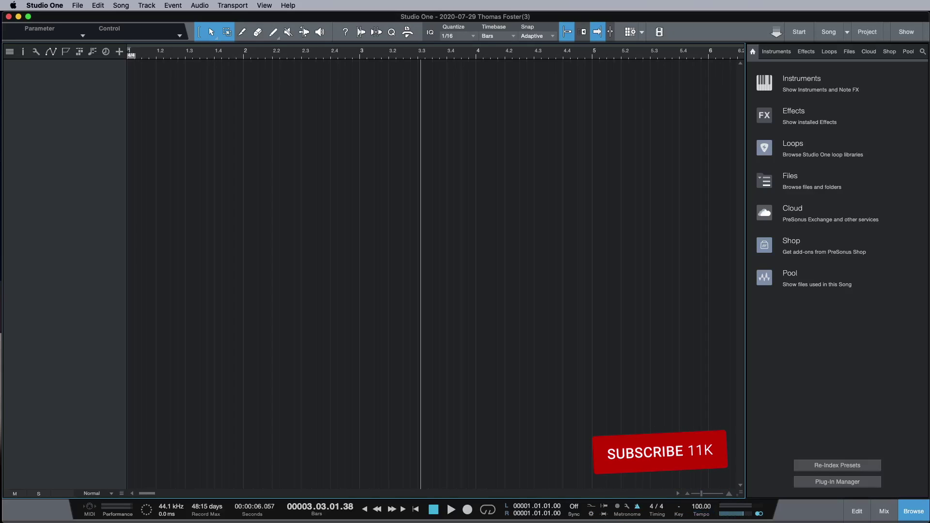
key("comma")
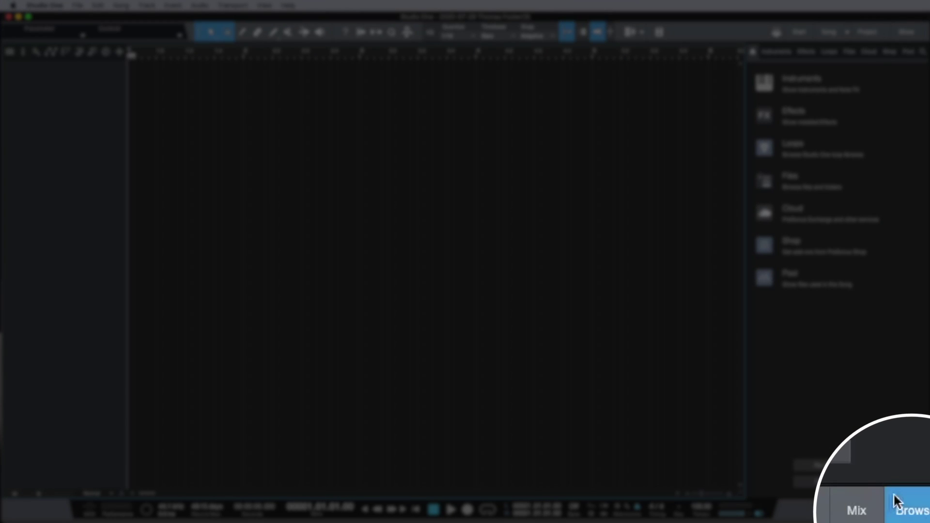
- Hide and reshow the browser so its home page lists Instruments, Effects, Loops and Files
left_click(913, 513)
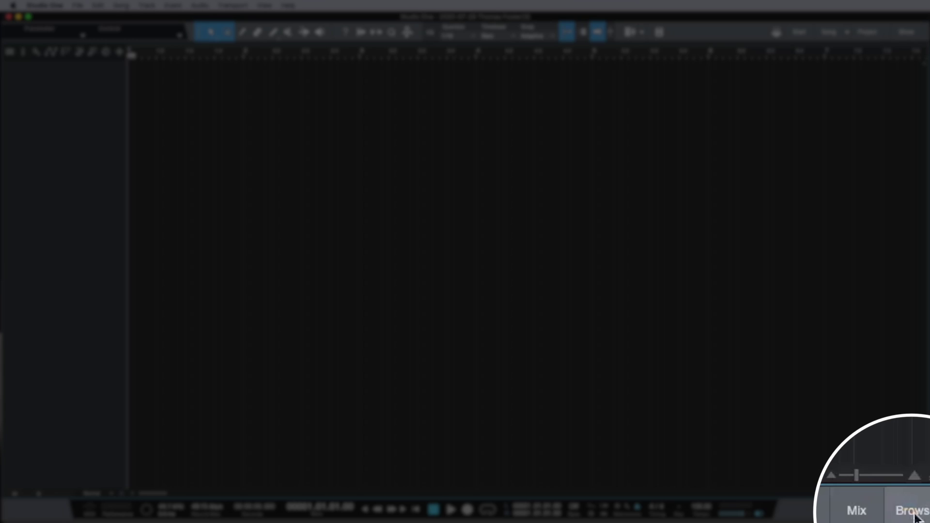
left_click(914, 512)
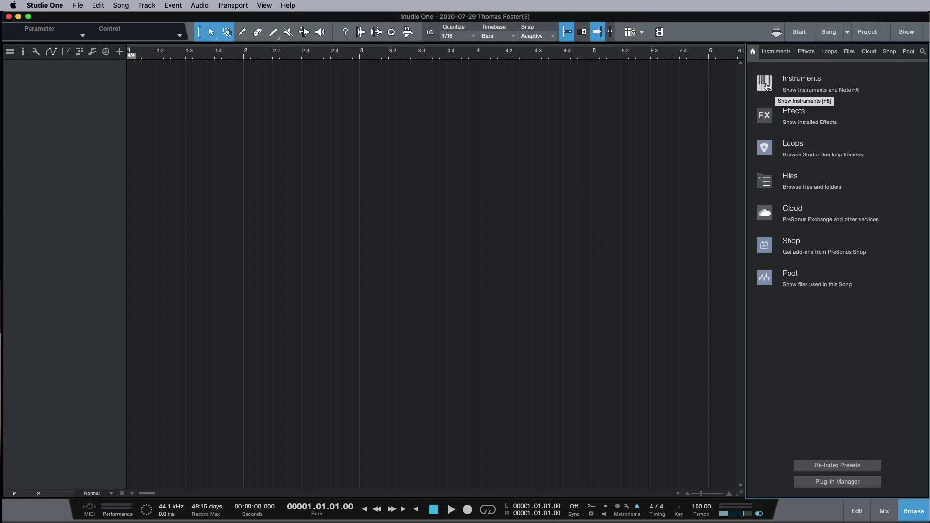
left_click(765, 87)
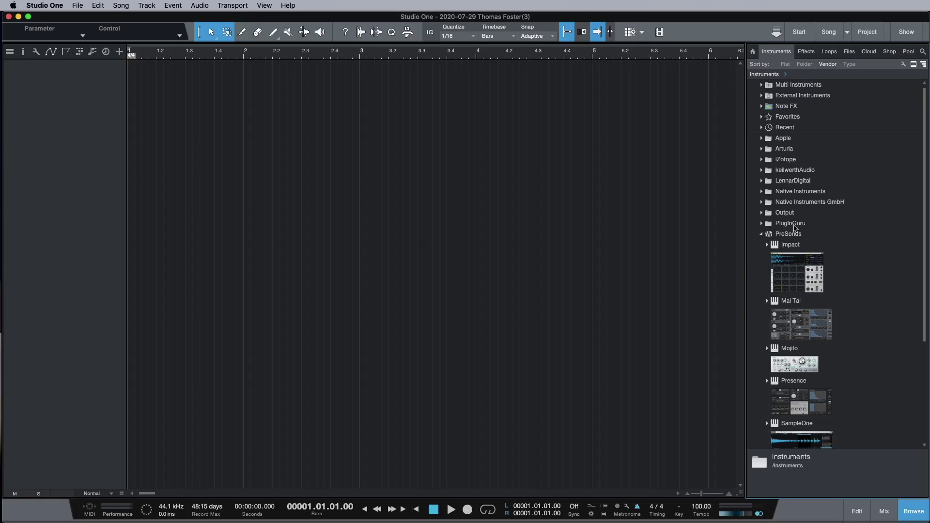
left_click(762, 235)
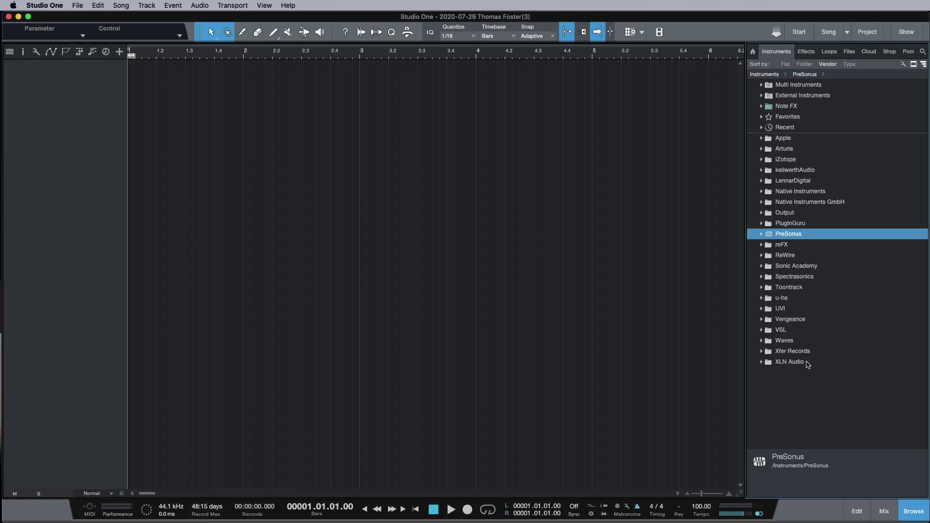
left_click(762, 192)
left_click(762, 193)
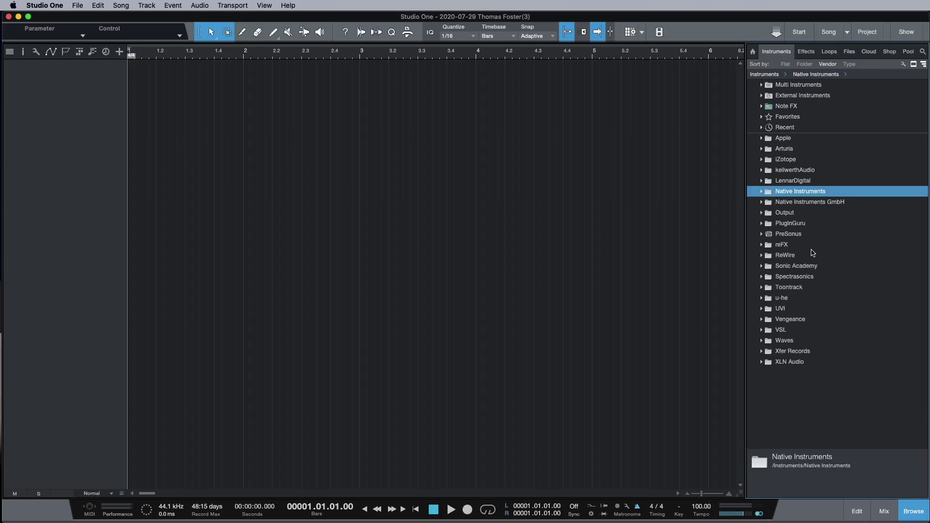
double_click(788, 235)
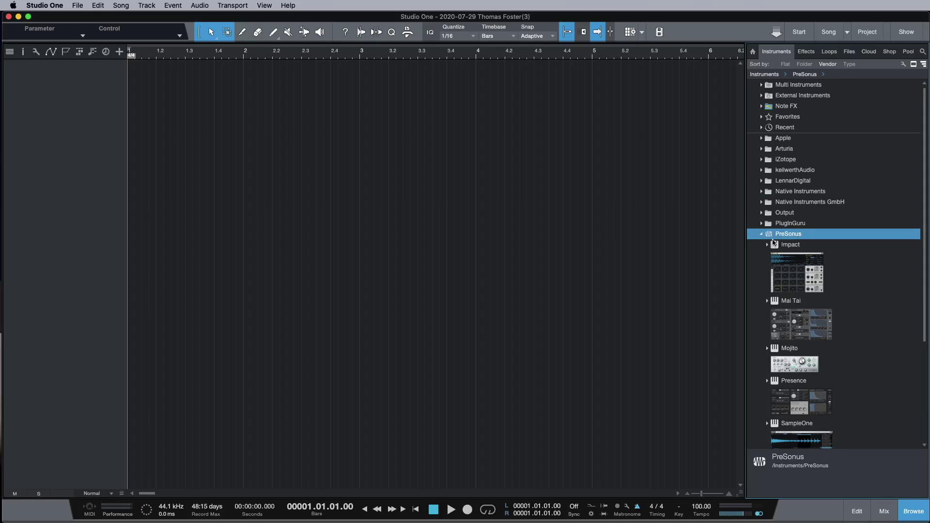
left_click(762, 235)
left_click(762, 235)
scroll(874, 328, "down", 5)
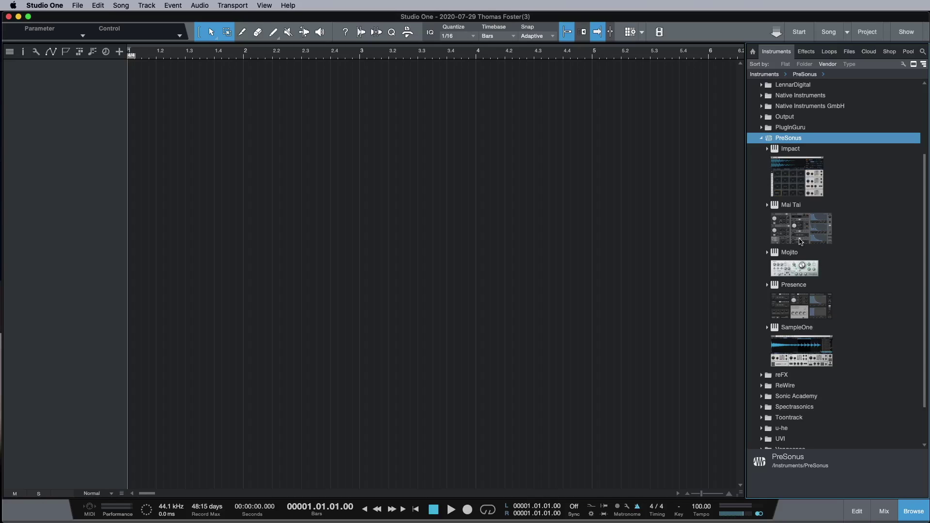
scroll(796, 284, "down", 2)
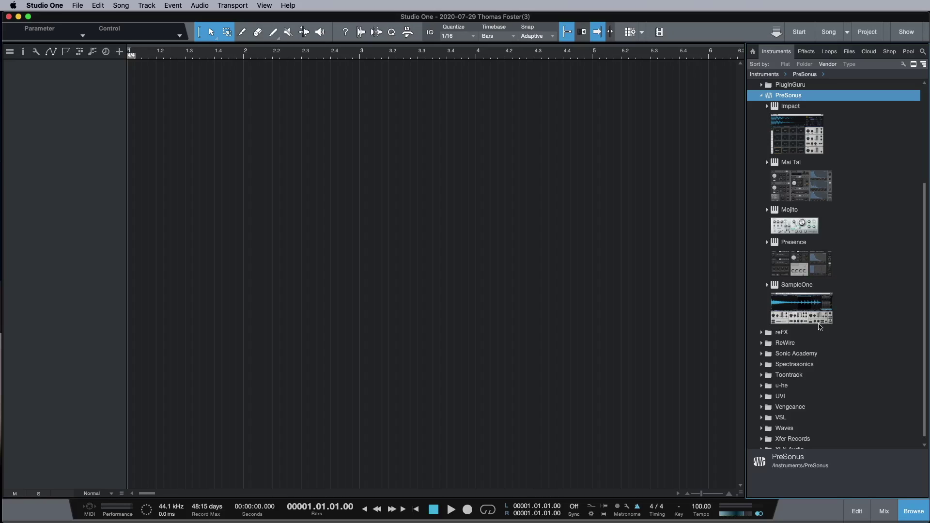
- Drag Impact from the PreSonus instruments into the arrangement to create an Impact XT track
scroll(821, 327, "up", 2)
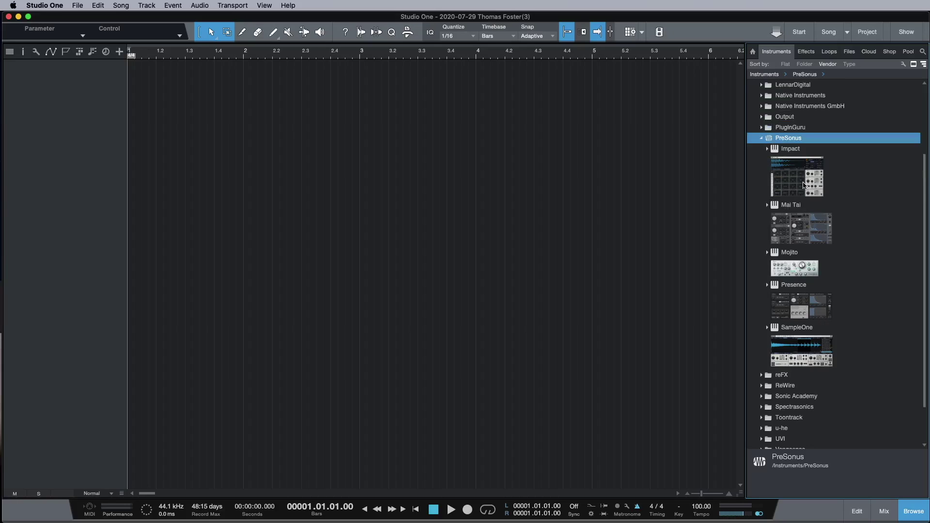
left_click_drag(801, 178, 269, 127)
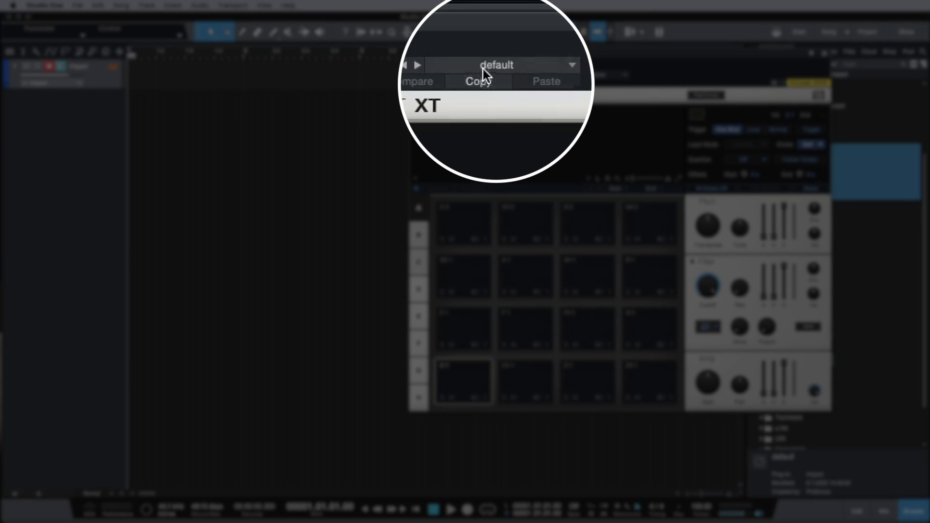
- Load the Future Pop Kit preset into Impact XT
left_click(486, 70)
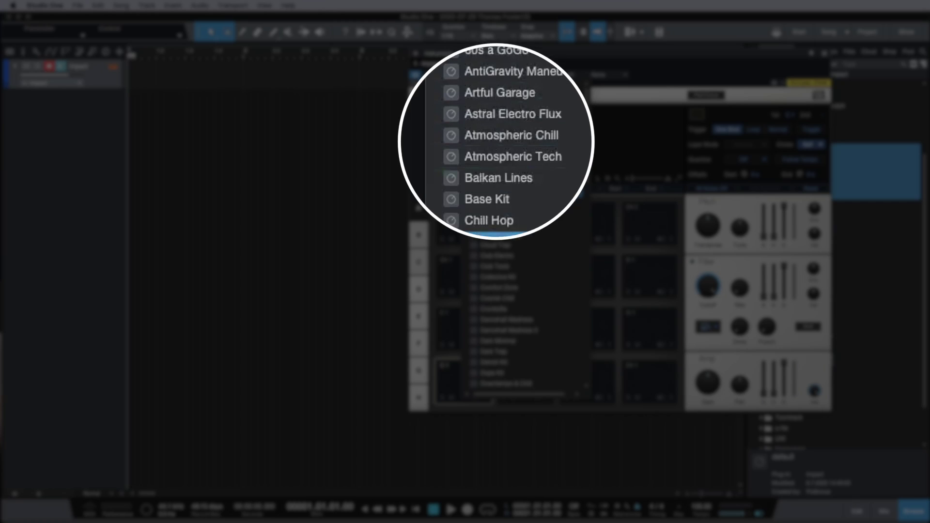
scroll(536, 252, "down", 3)
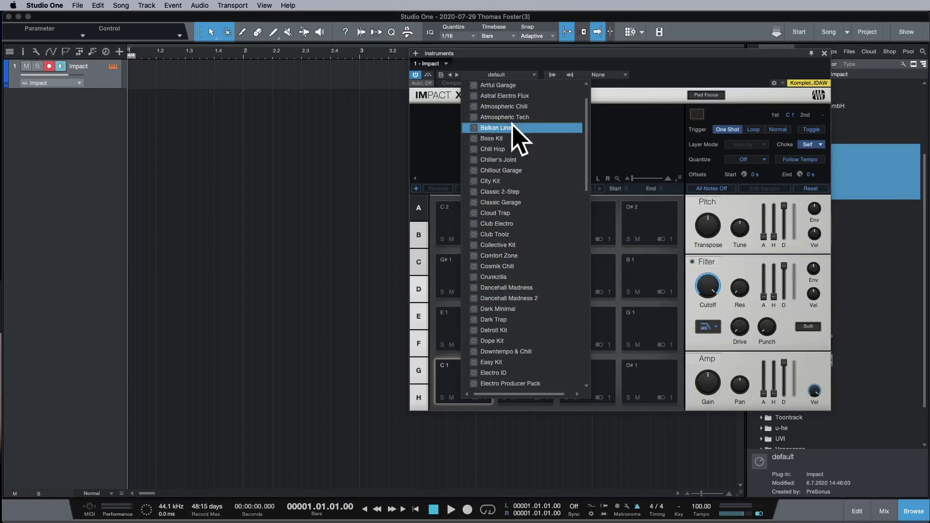
key("Down")
key("Down")
key("Down")
key("Down")
key("Down")
key("Down")
key("Down")
key("Down")
key("Down")
key("Down")
key("Down")
key("Down")
key("Down")
key("Down")
key("Down")
key("Down")
key("Down")
key("Down")
key("Down")
key("Down")
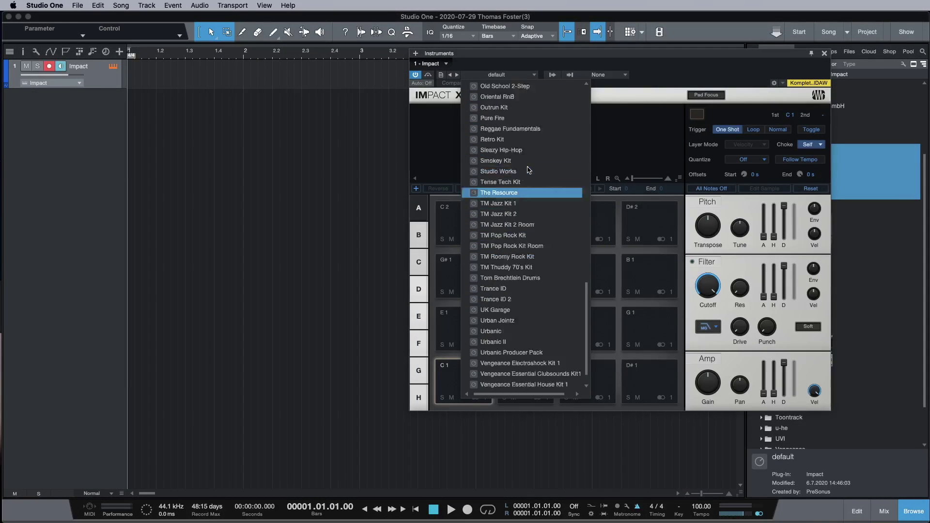
scroll(528, 169, "up", 15)
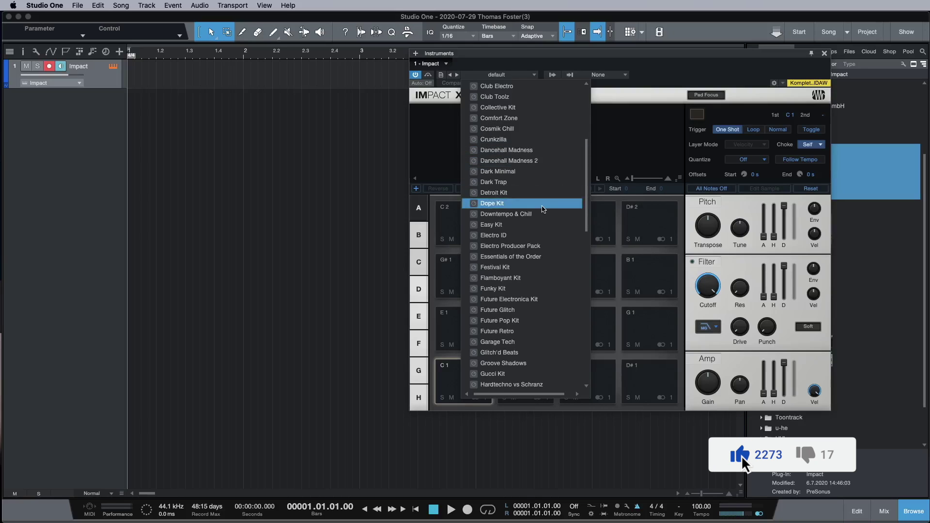
scroll(522, 300, "down", 1)
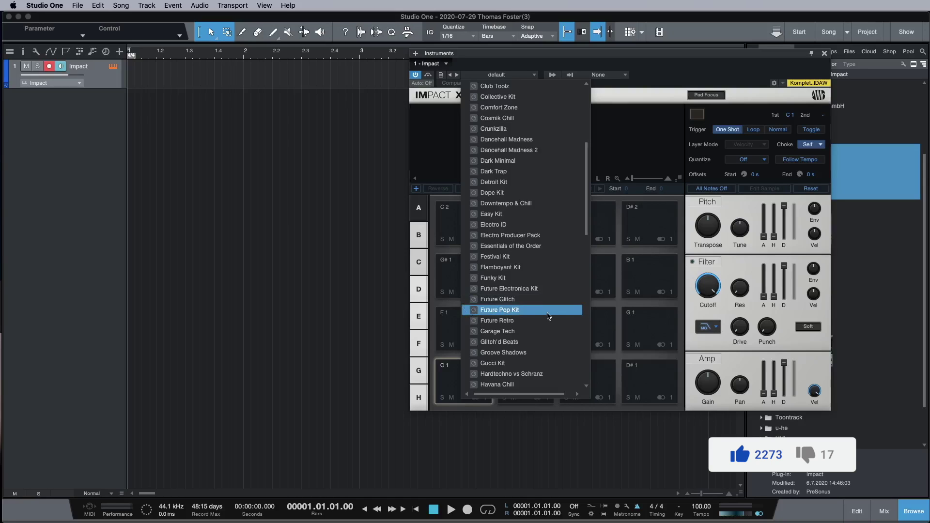
left_click(510, 312)
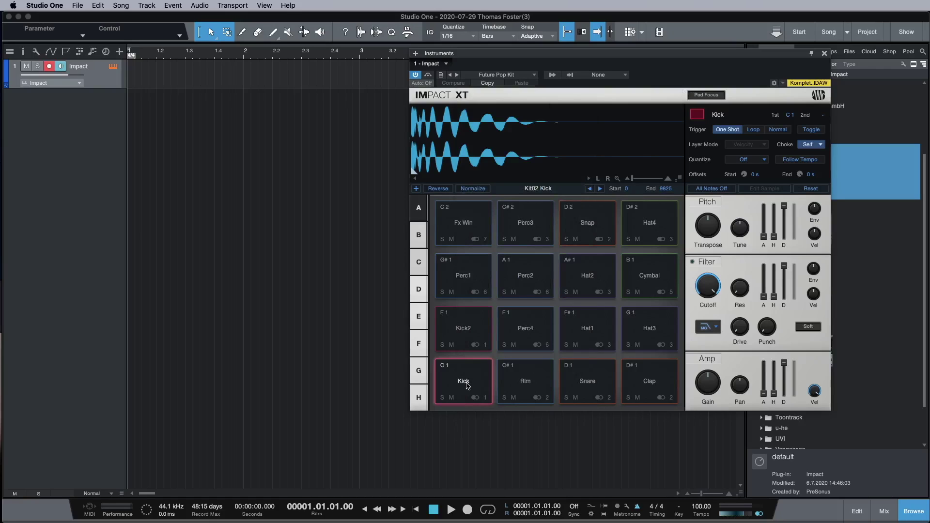
- Audition the Kick, Rim, Snare, Perc4, Kick2, Perc2 and Hat2 pads, then move the window lower
left_click(467, 385)
left_click(537, 382)
left_click(592, 387)
left_click(504, 392)
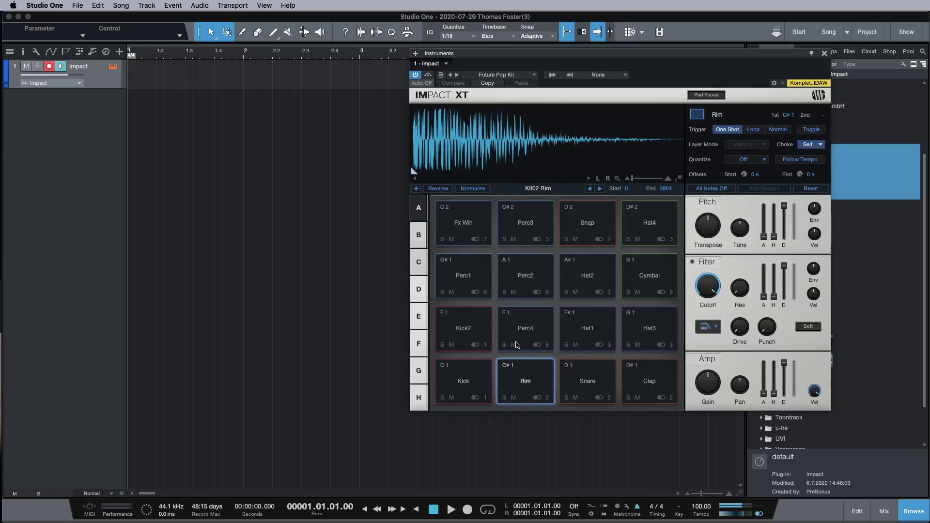
left_click(514, 345)
left_click(533, 332)
left_click(514, 344)
left_click(483, 329)
left_click(516, 272)
left_click(586, 287)
left_click(539, 320)
left_click(466, 385)
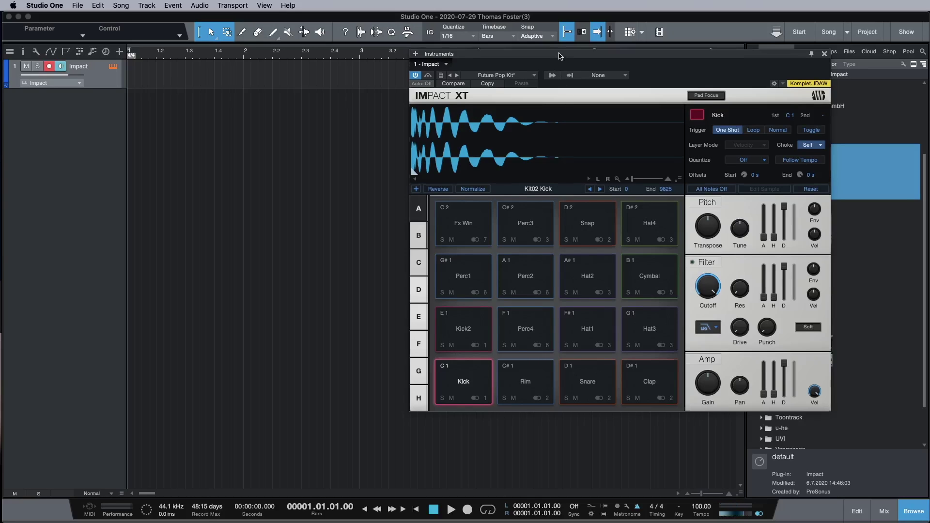
left_click_drag(557, 55, 610, 87)
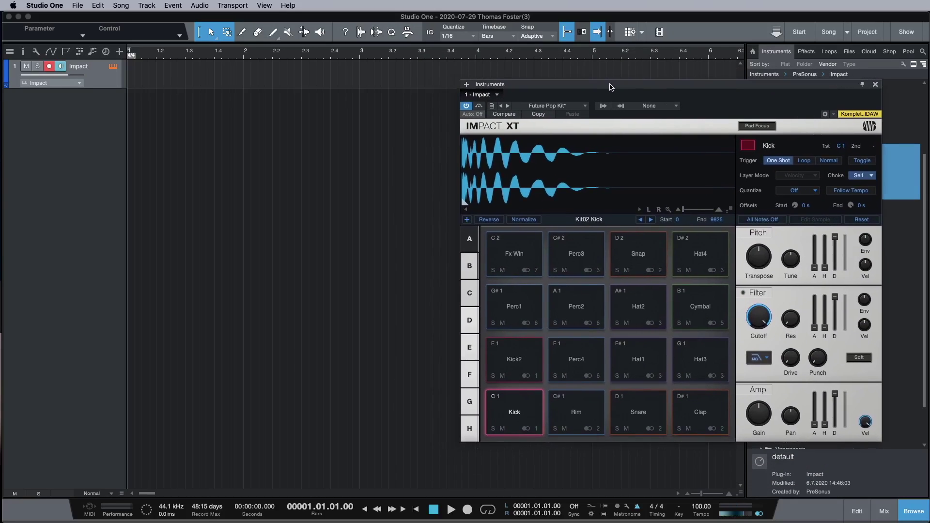
- Create a one-bar Impact part at bar 1 and zoom until bars 1–2 fill the view
double_click(131, 68)
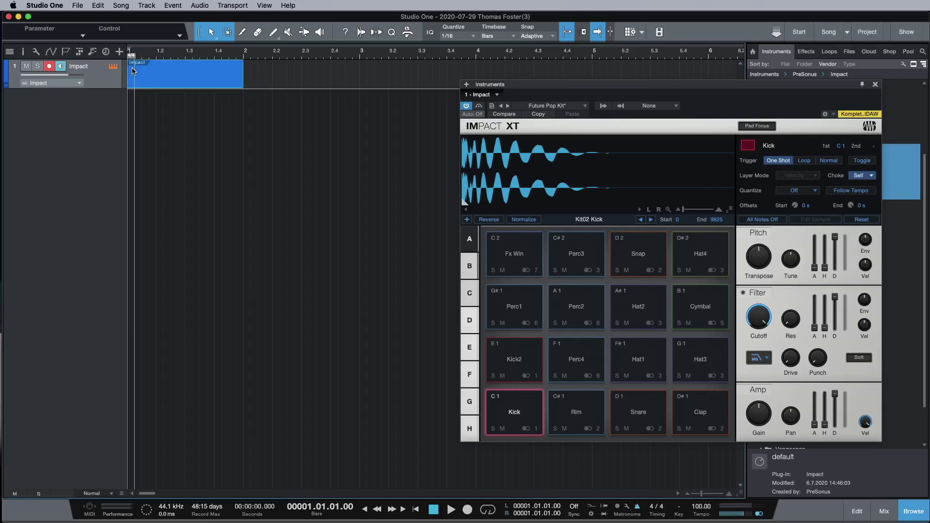
right_click(161, 73)
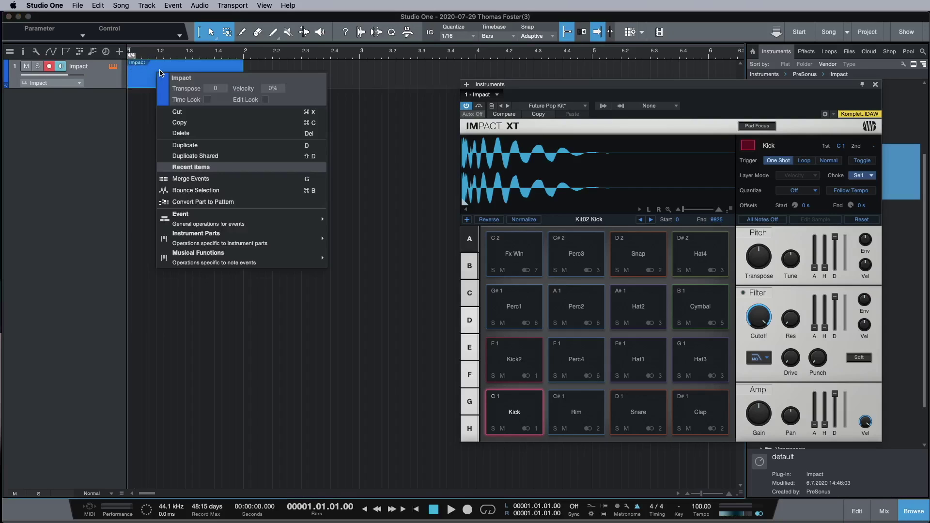
left_click(201, 138)
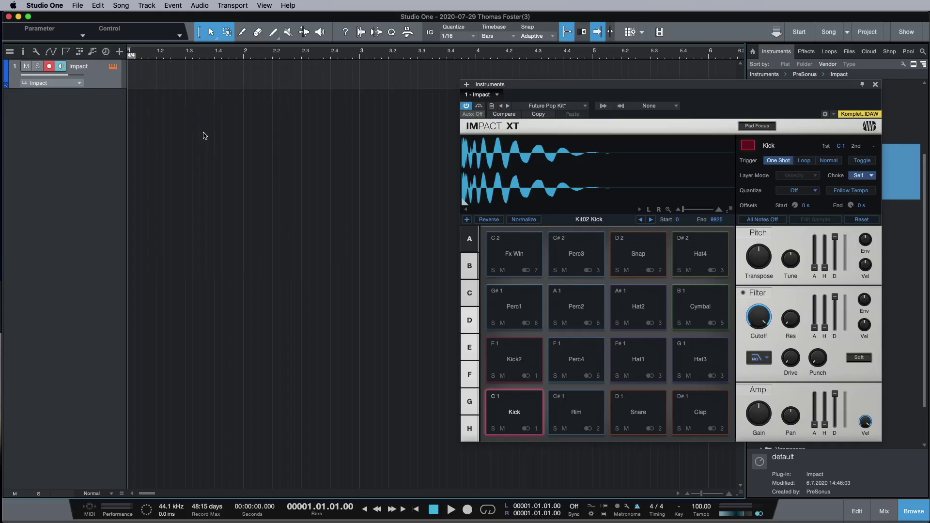
double_click(143, 69)
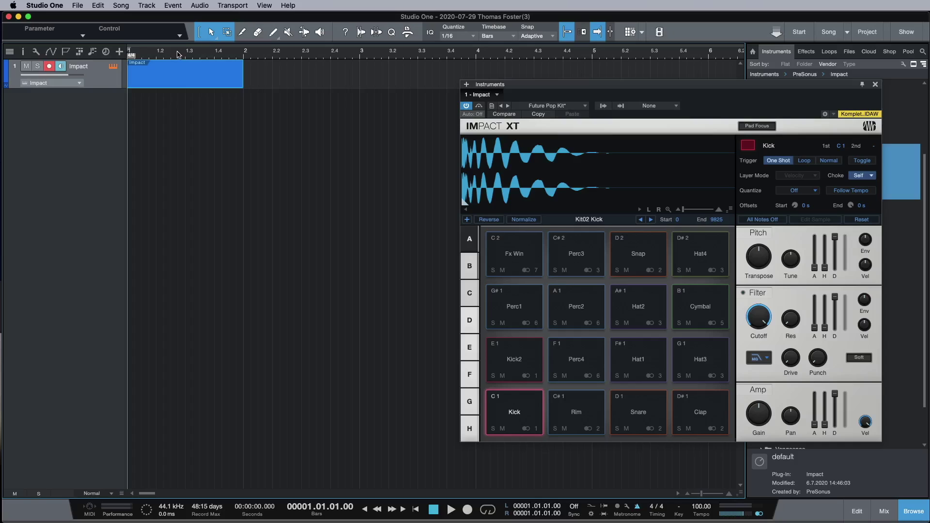
left_click_drag(178, 55, 200, 118)
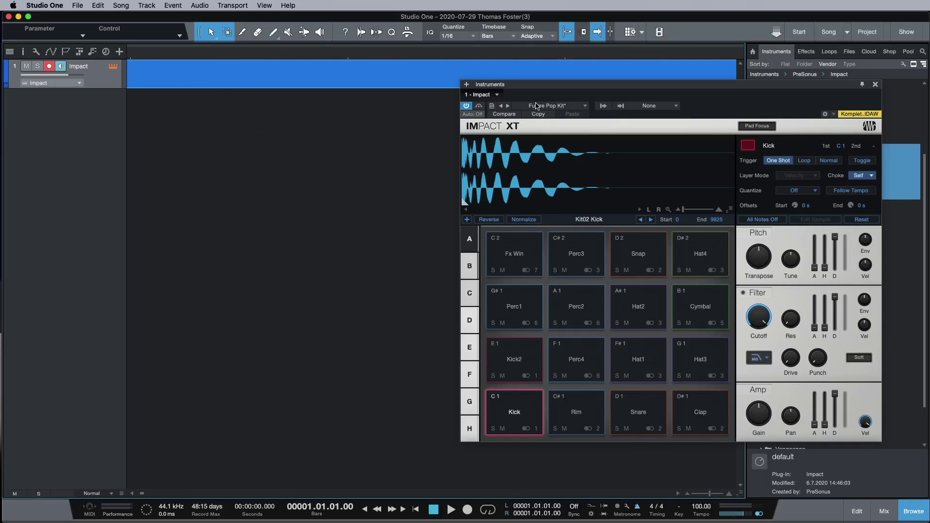
left_click_drag(388, 89, 409, 78)
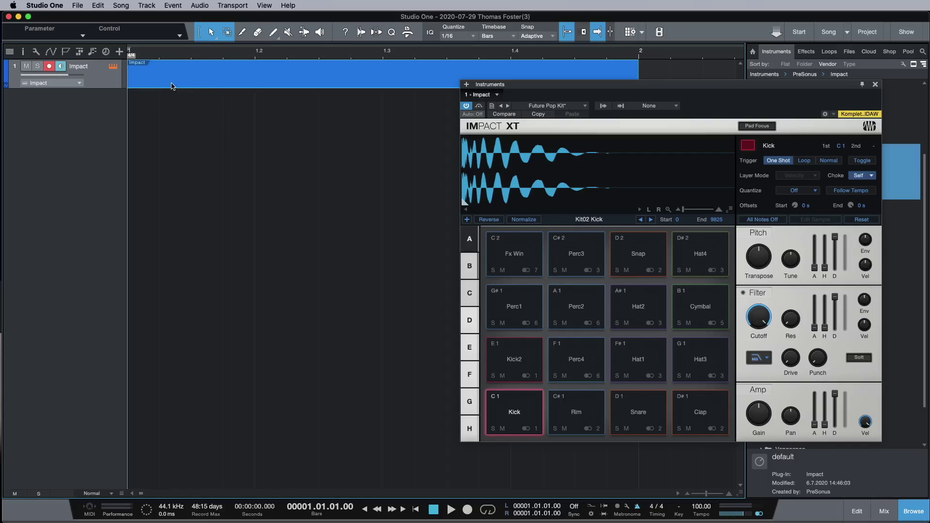
- Open and close the Impact part's editor, select the part, and hide the browser
double_click(203, 86)
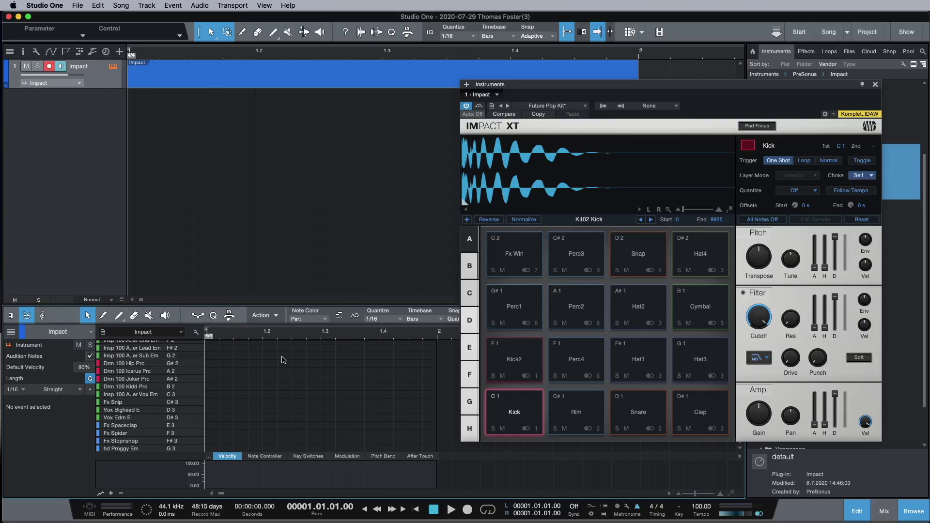
left_click(858, 512)
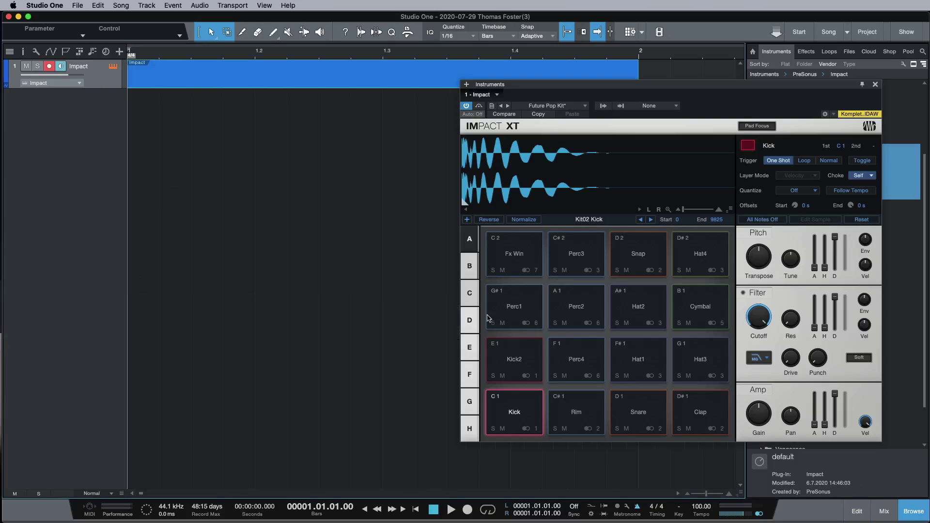
left_click(311, 81)
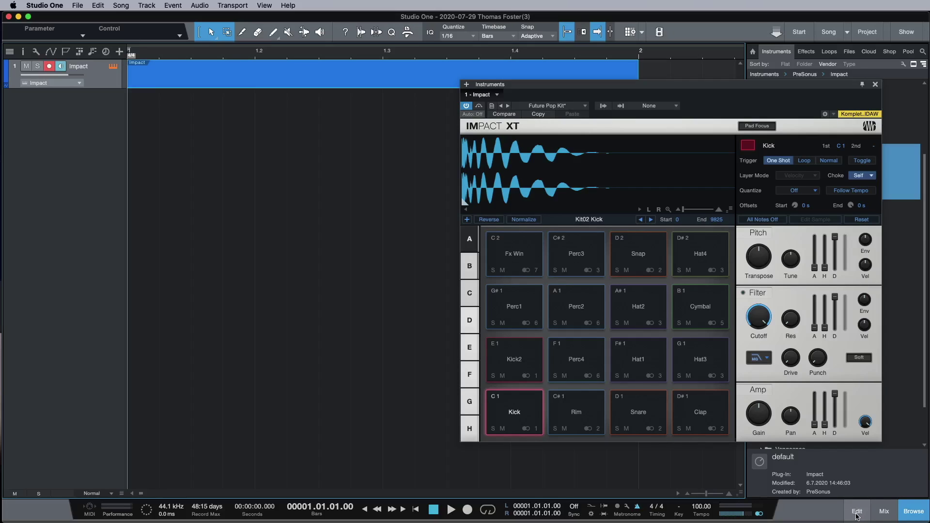
left_click(919, 512)
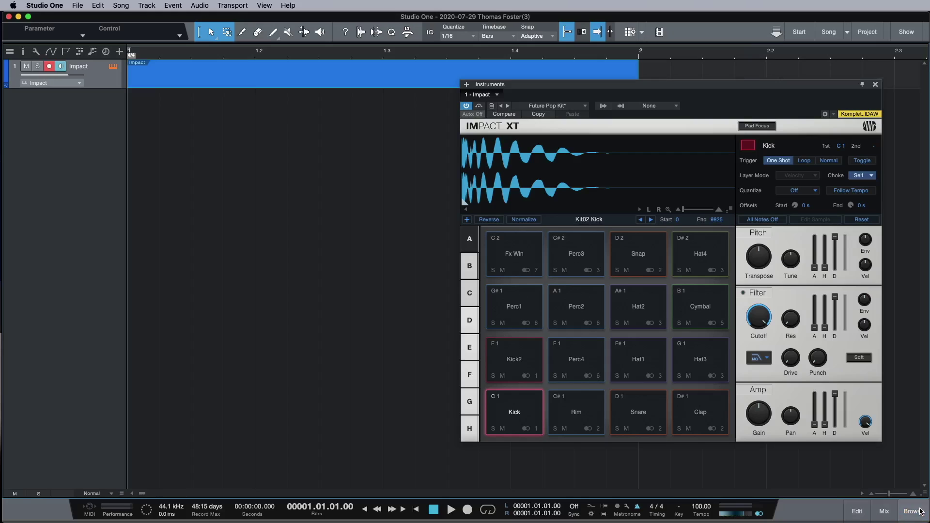
left_click(911, 518)
left_click(912, 520)
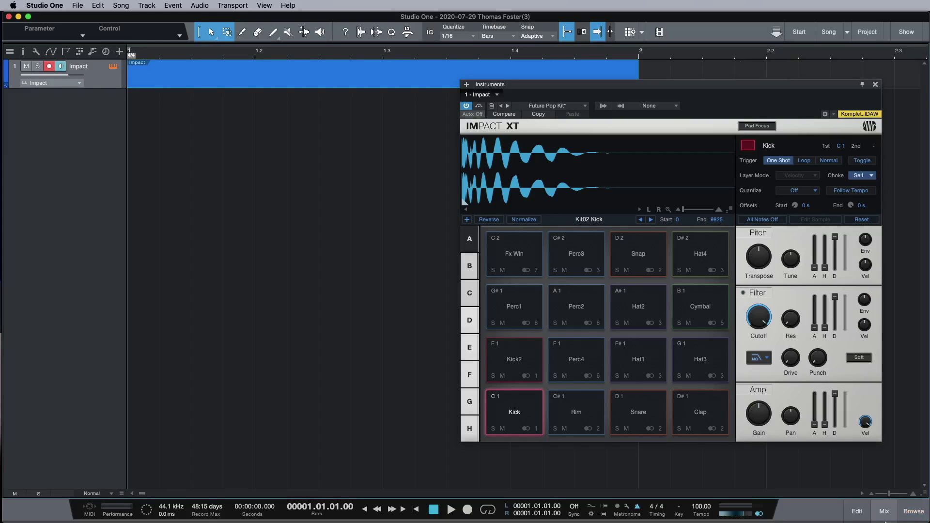
- Open the Impact part's note editor, try Piano and Score views, then return to Drum View
left_click(858, 517)
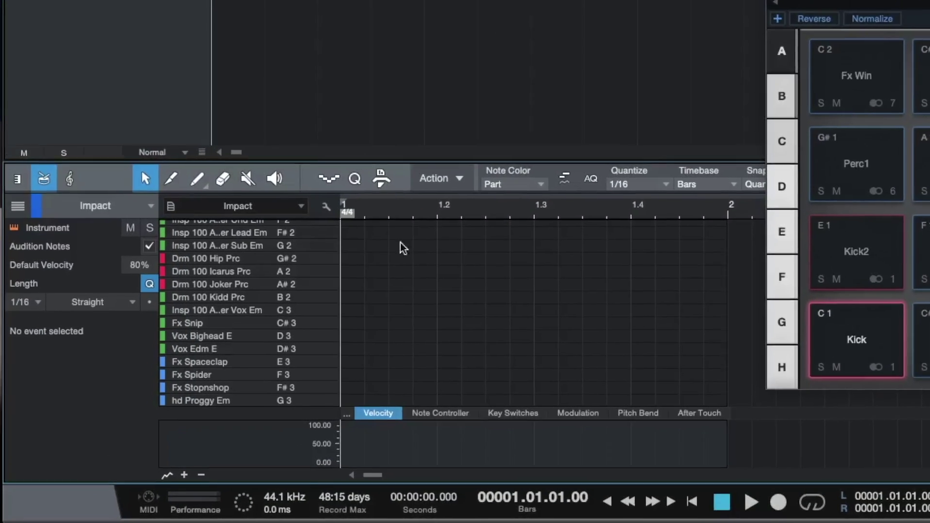
scroll(178, 384, "up", 3)
scroll(344, 260, "down", 3)
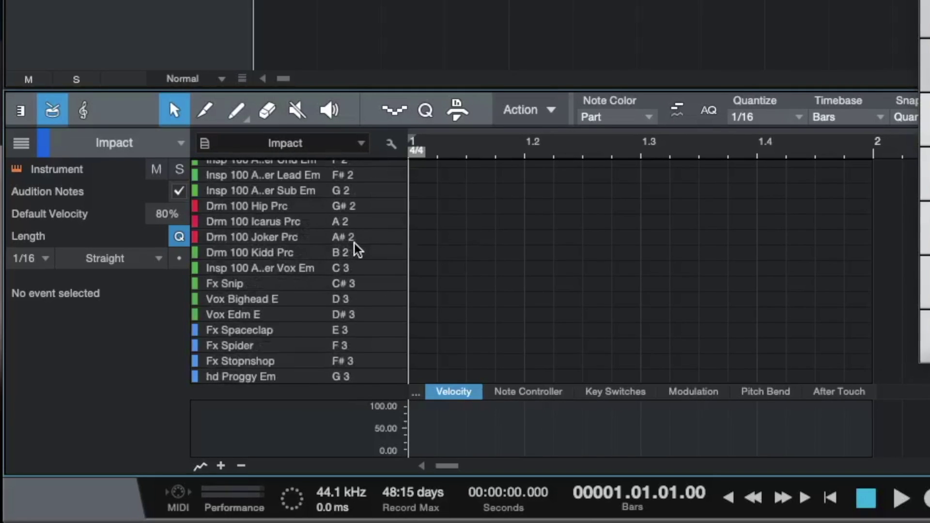
scroll(343, 259, "up", 7)
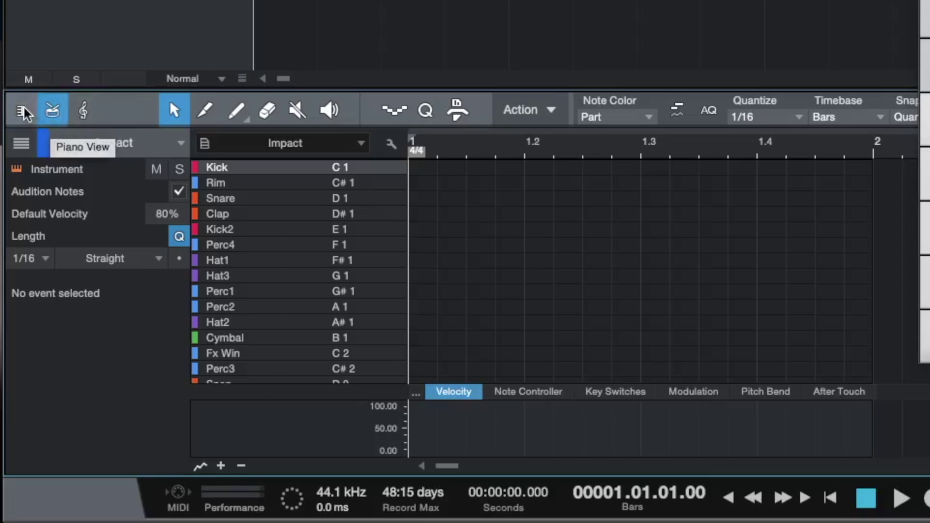
left_click(24, 112)
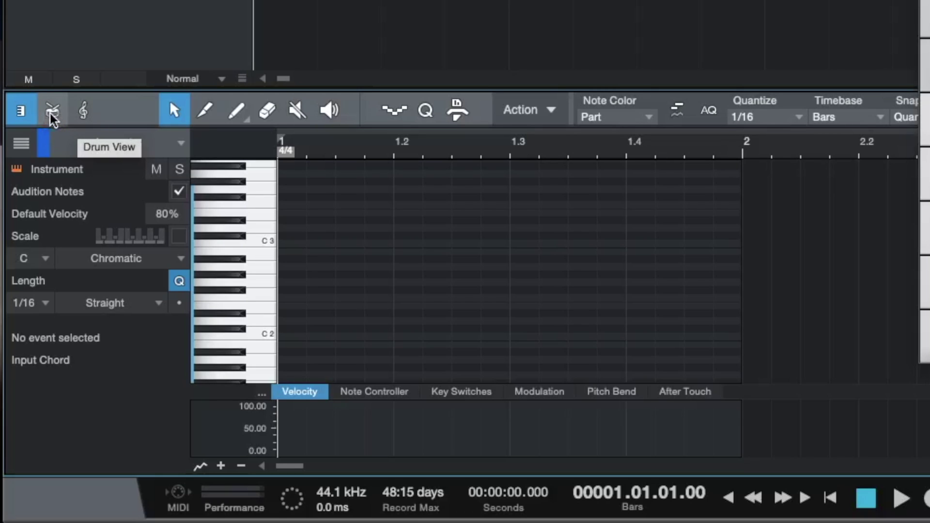
left_click(83, 112)
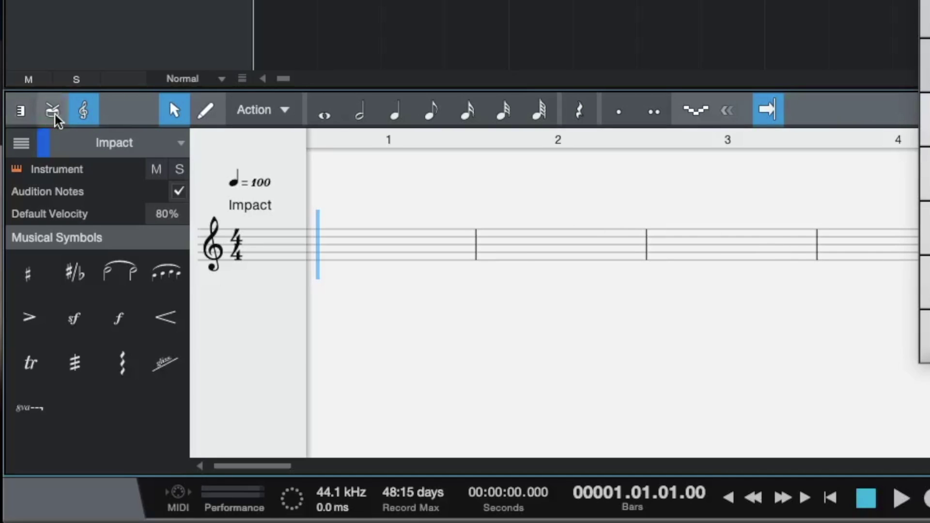
left_click(55, 115)
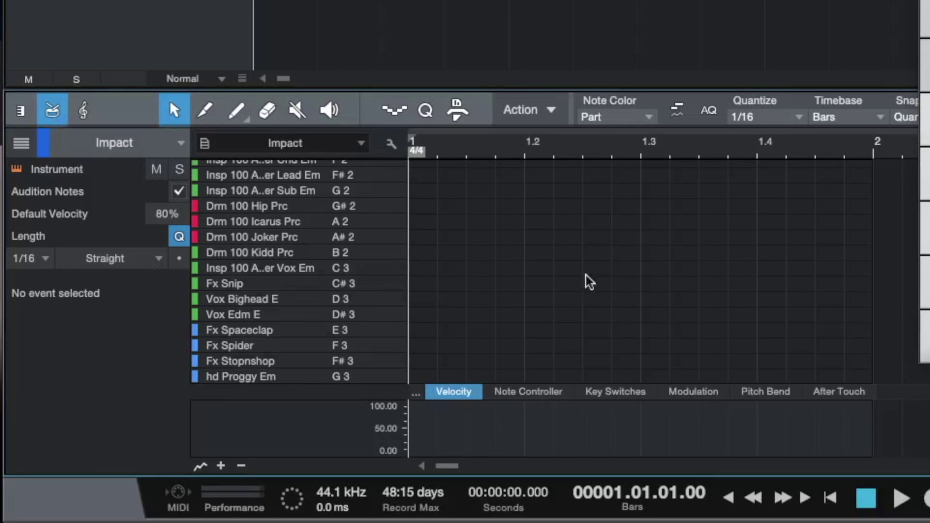
- Add Snare hits at 1.2 and 1.4 and a Kick hit on beat 1 in the Drum View
scroll(251, 287, "up", 6)
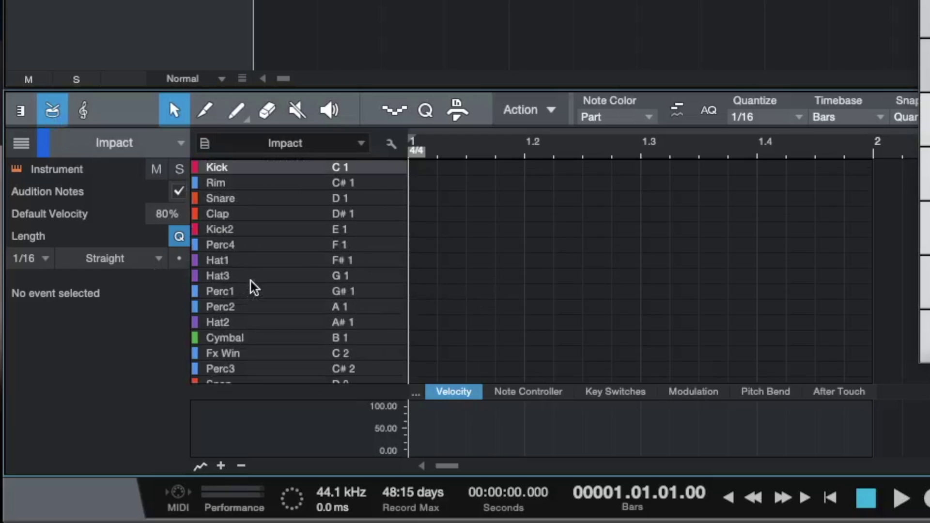
scroll(252, 286, "down", 6)
scroll(252, 286, "up", 6)
scroll(251, 286, "down", 1)
scroll(252, 286, "up", 1)
scroll(254, 287, "down", 6)
scroll(255, 287, "up", 6)
scroll(252, 286, "down", 3)
scroll(252, 287, "down", 2)
scroll(252, 287, "up", 1)
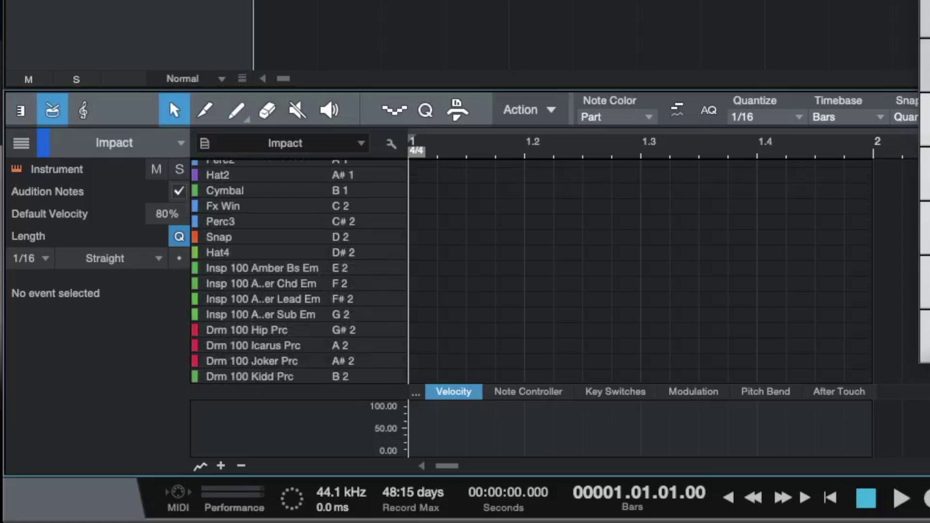
scroll(252, 285, "up", 3)
scroll(252, 286, "down", 1)
scroll(252, 286, "down", 6)
scroll(252, 286, "up", 6)
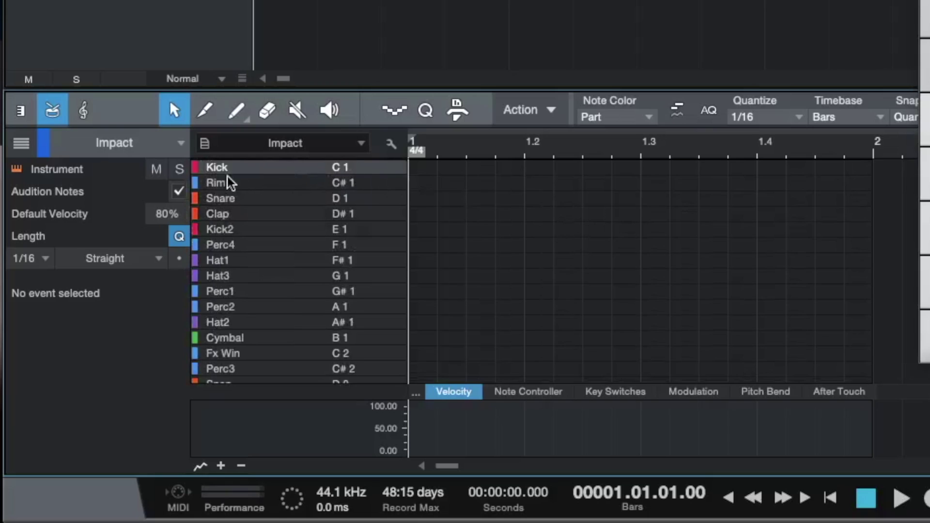
left_click(223, 199)
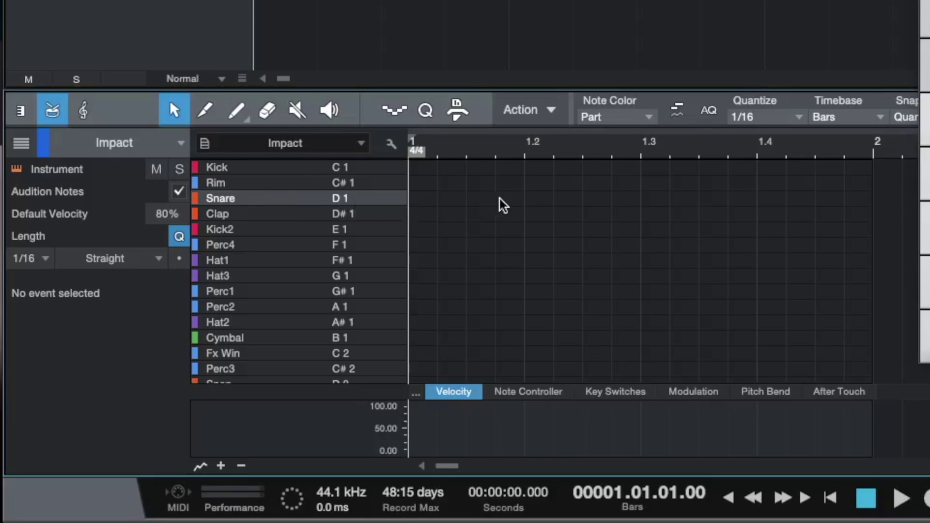
left_click(528, 200)
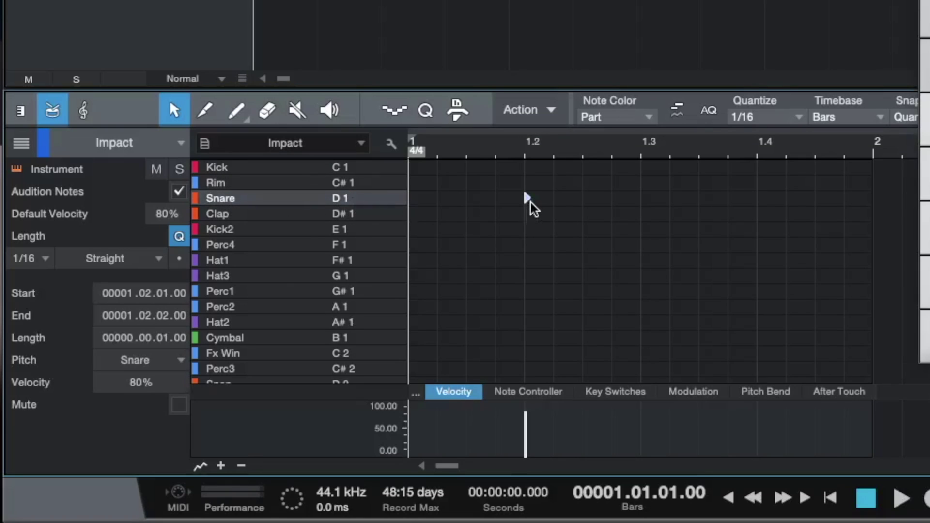
left_click(762, 199)
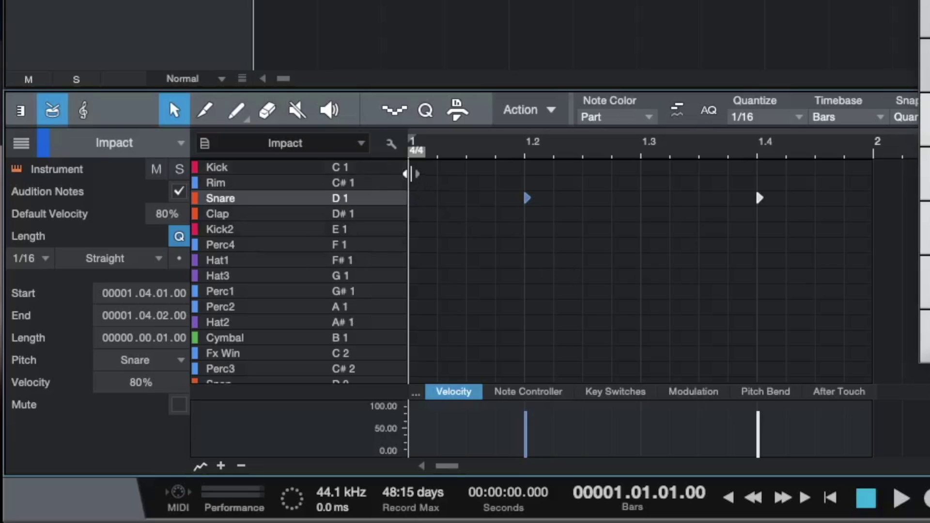
left_click(415, 168)
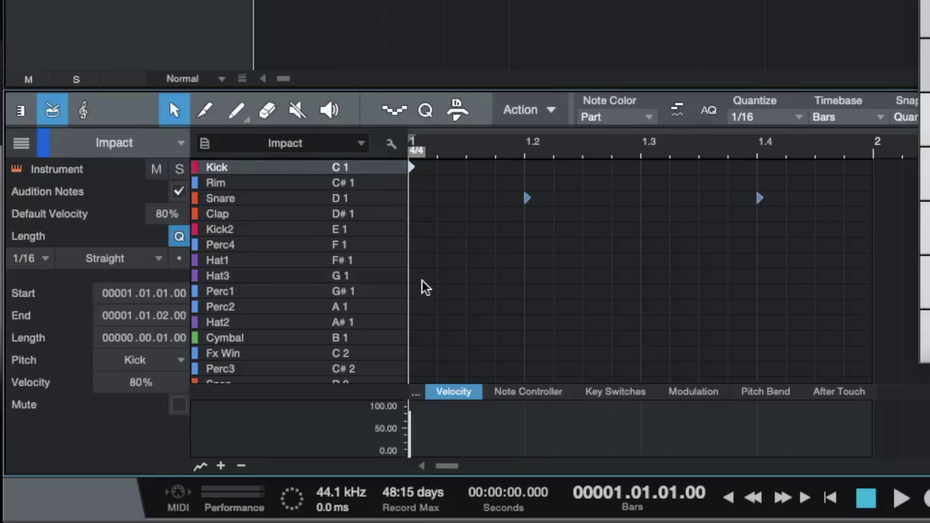
mouse_move(528, 206)
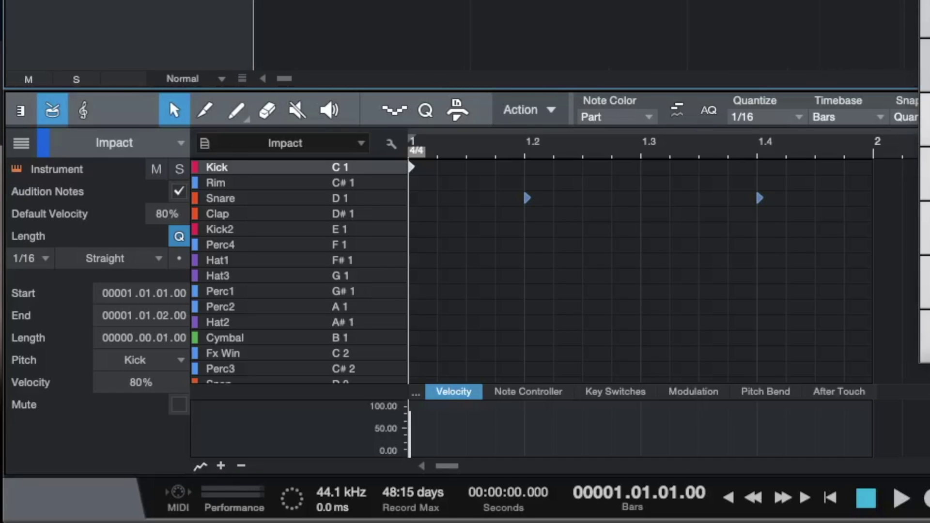
key("space")
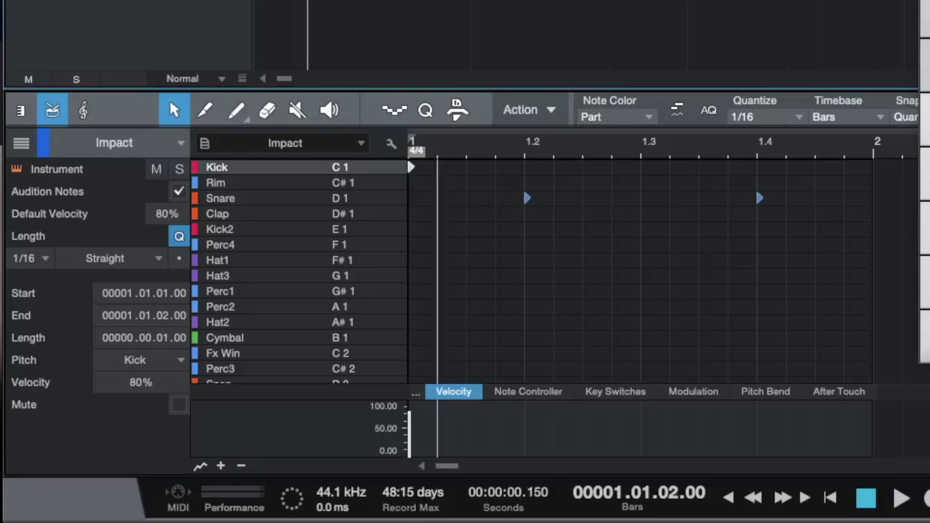
key("space")
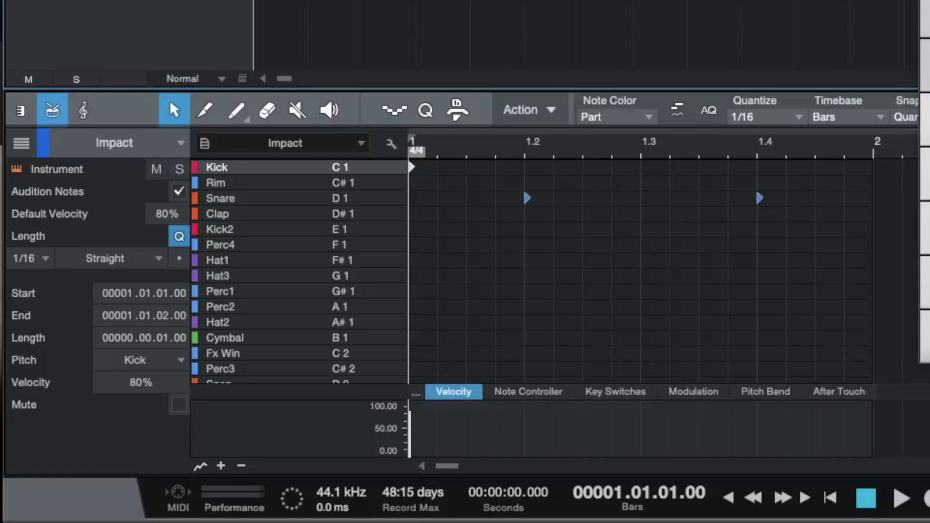
left_click(902, 499)
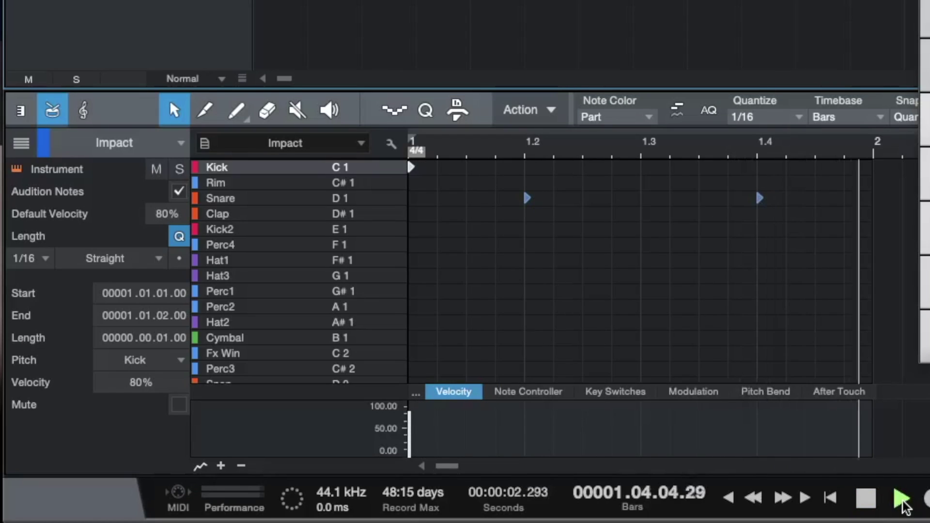
left_click(862, 502)
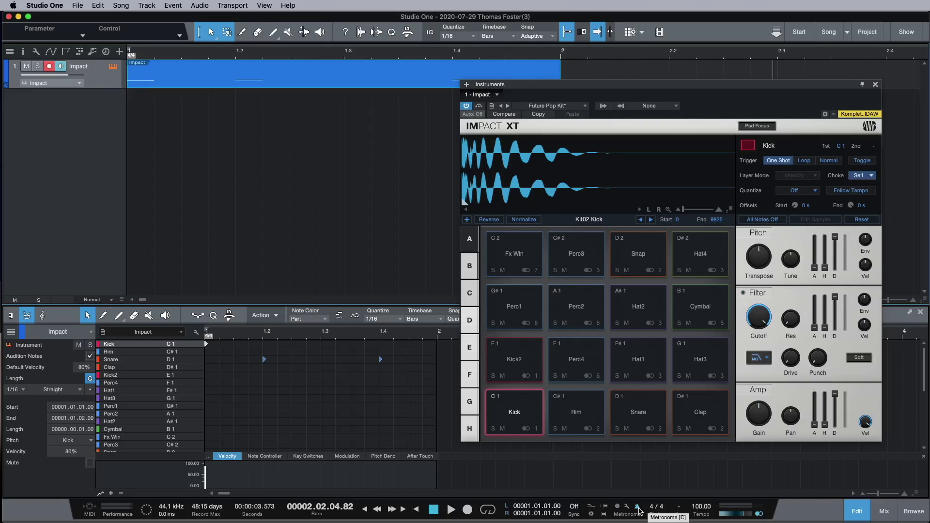
key("c")
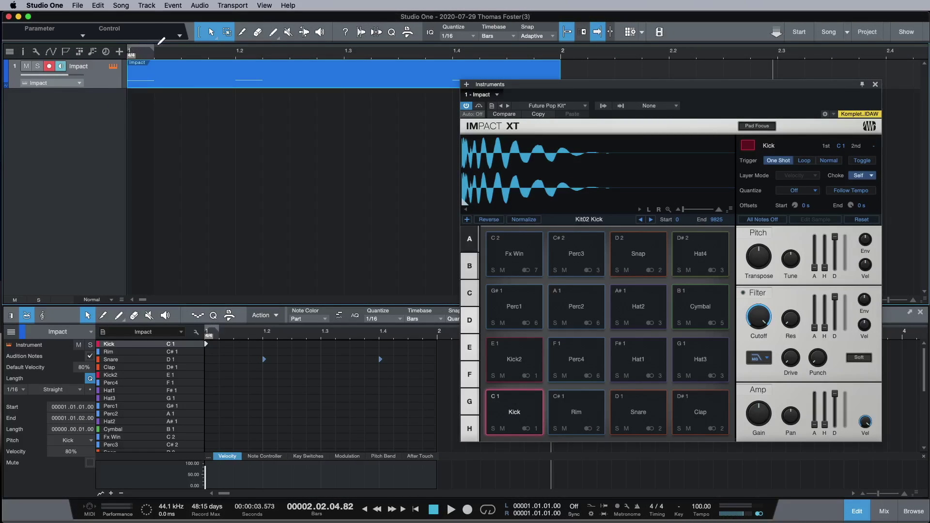
left_click_drag(159, 43, 556, 44)
key("Home")
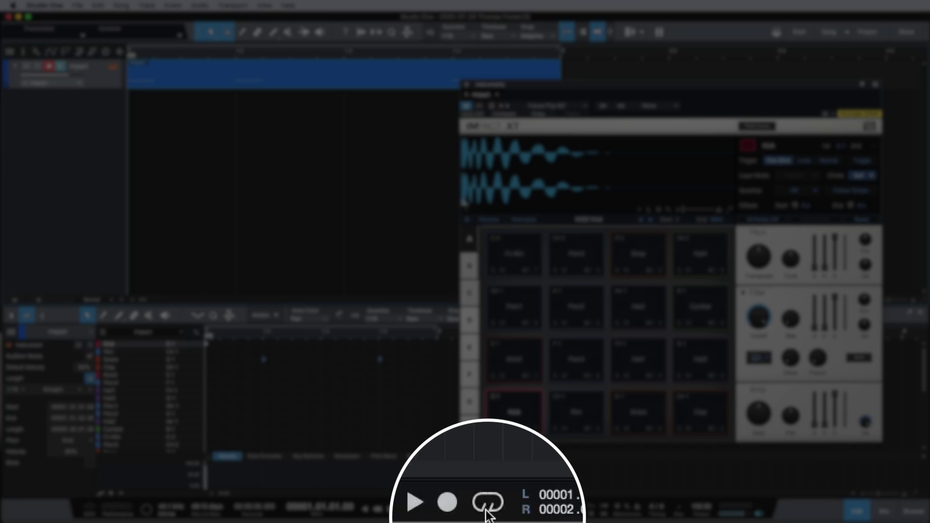
left_click(488, 505)
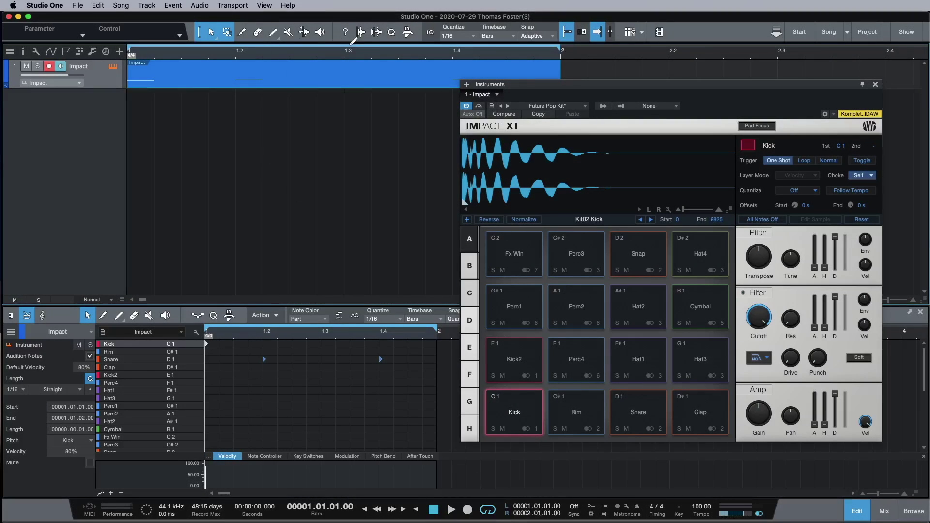
key("space")
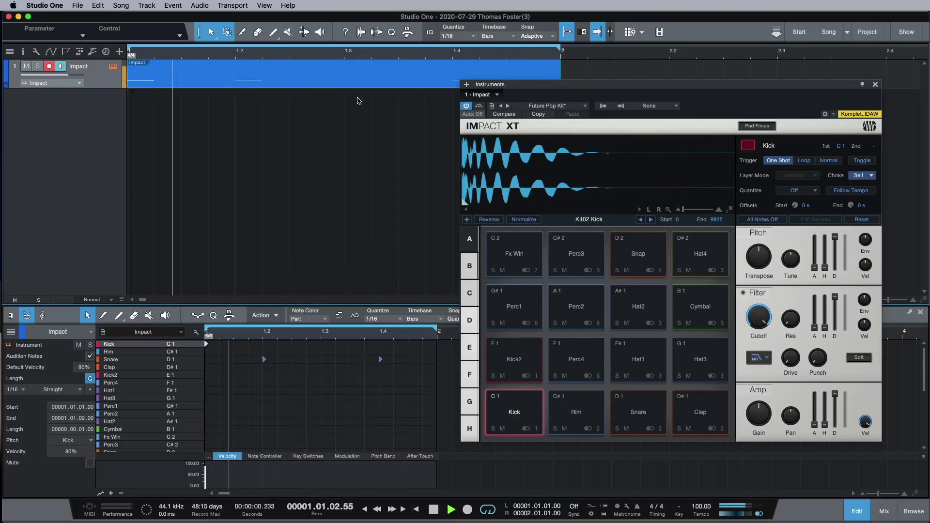
key("space")
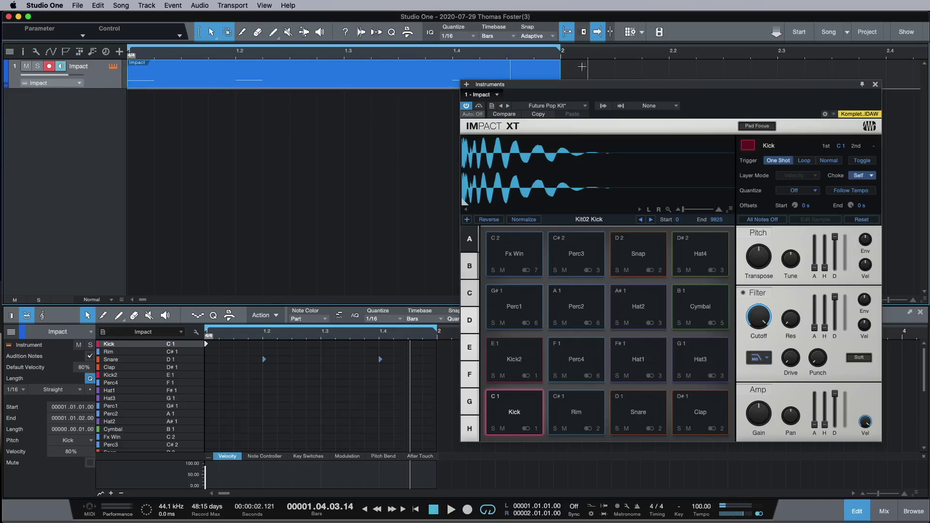
- Close the Impact XT window, add a Clap hit on beat 4, and preview it
left_click(874, 85)
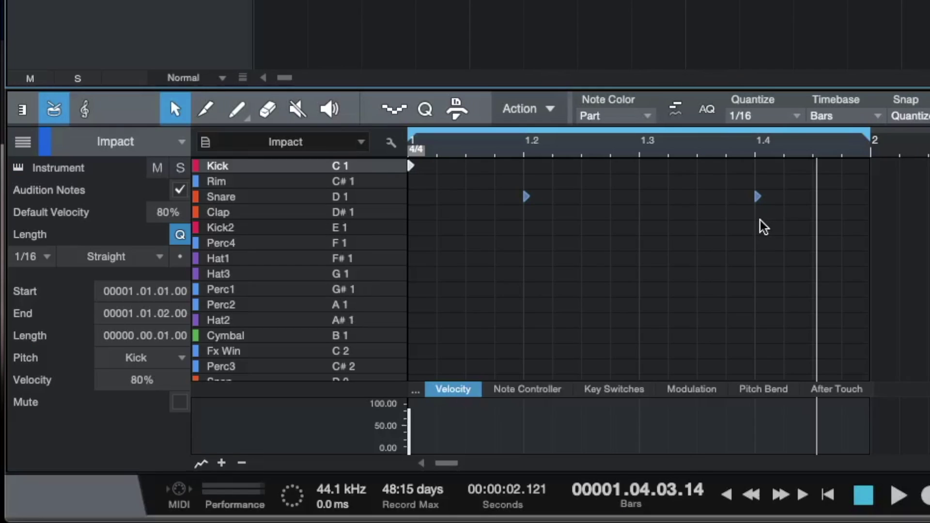
left_click(758, 212)
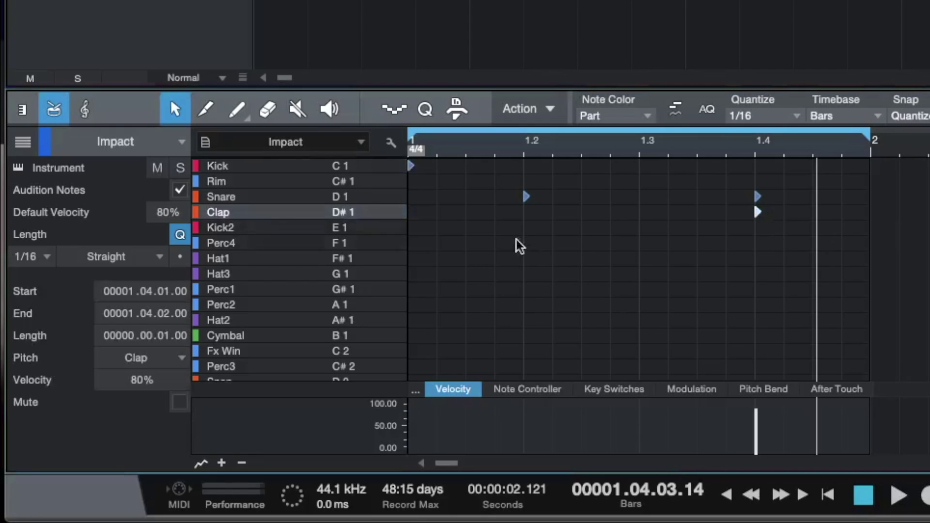
key("space")
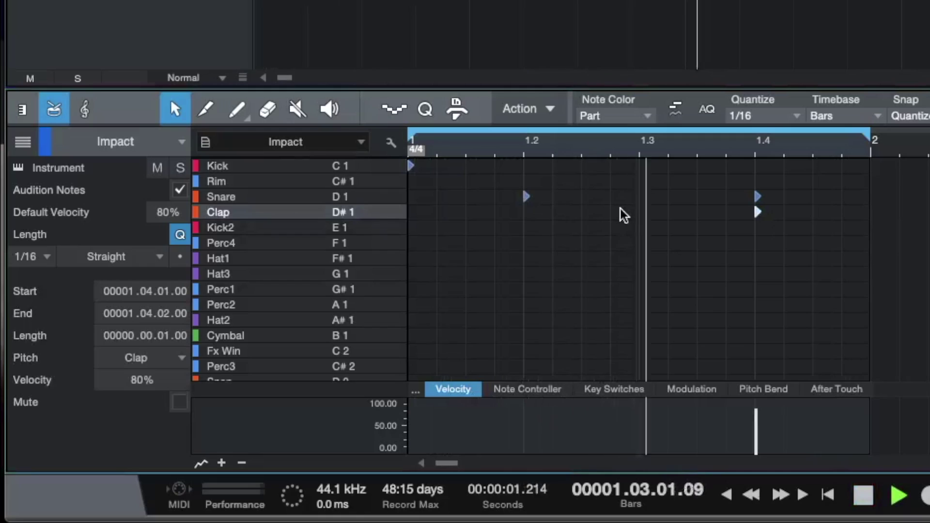
key("space")
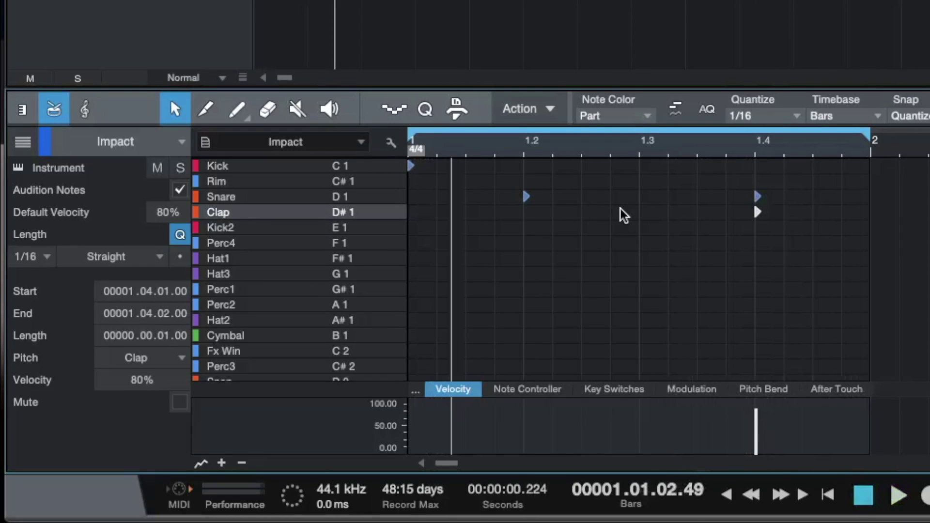
- Add extra Kick hits at 1.2.3 and 1.3.3 and preview the pattern
left_click(584, 167)
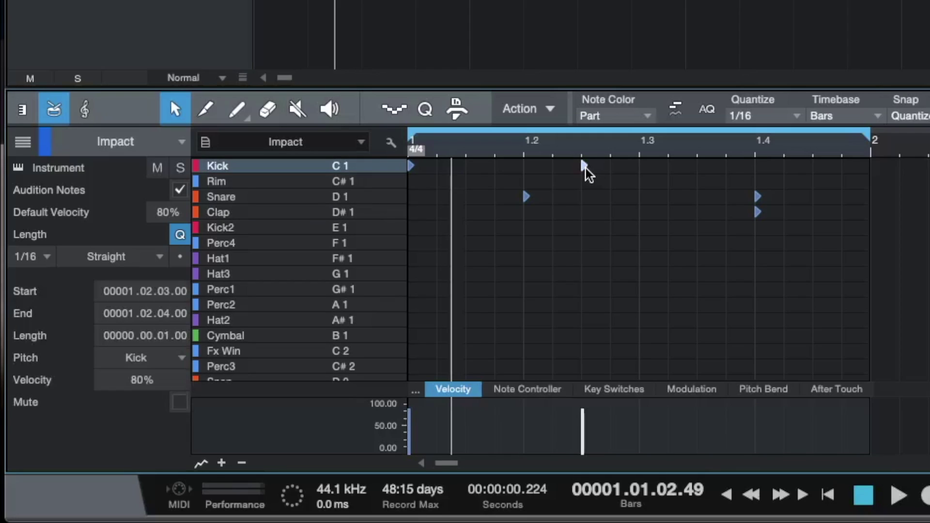
left_click(704, 166)
key("space")
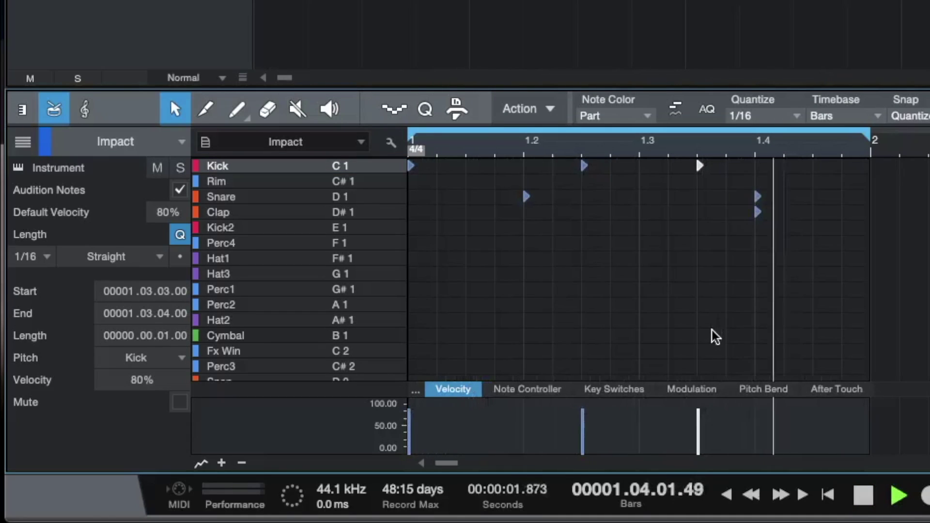
key("space")
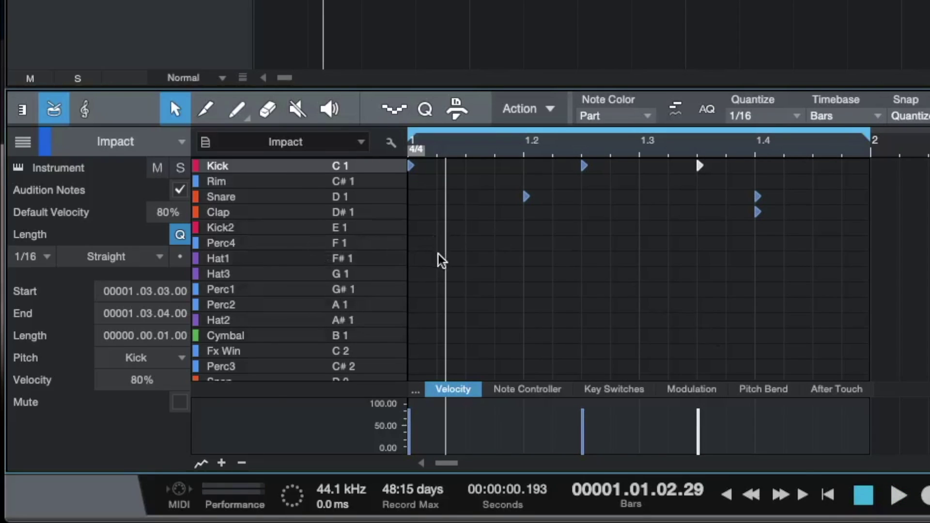
- Add Hat1 hits at 1.1.1, 1.1.3 and 1.1.4 and play them from the start
left_click(418, 262)
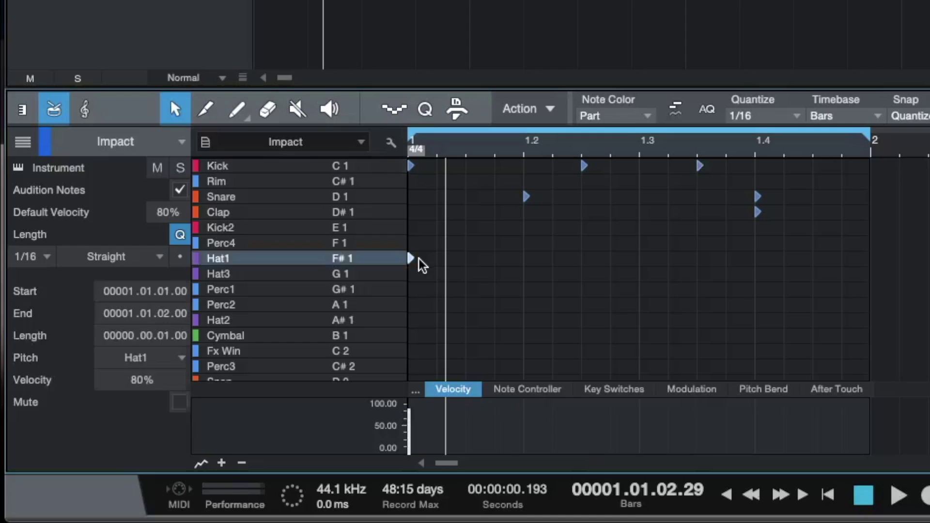
left_click(473, 266)
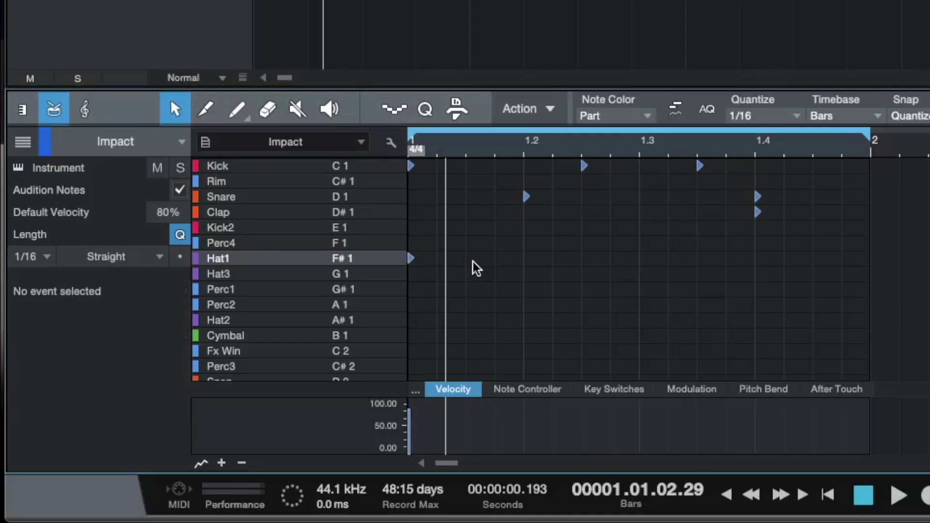
left_click(498, 262)
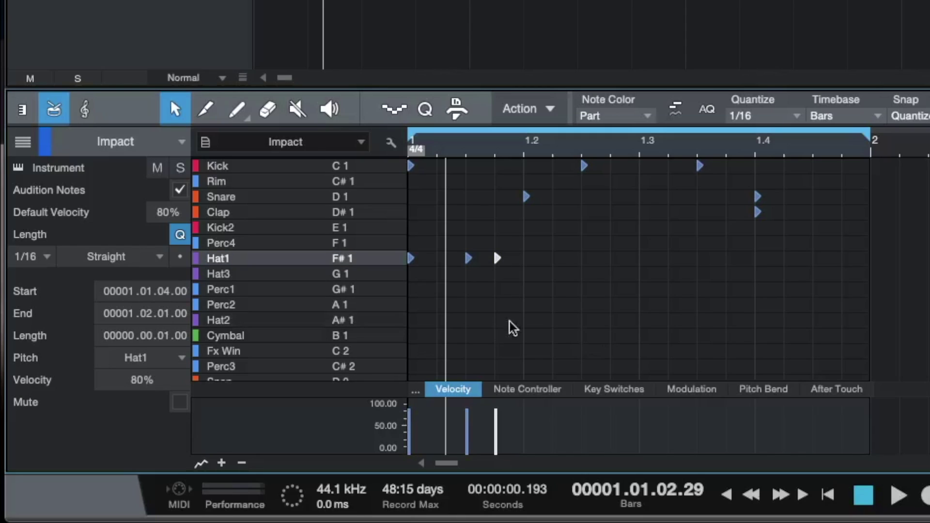
key("comma")
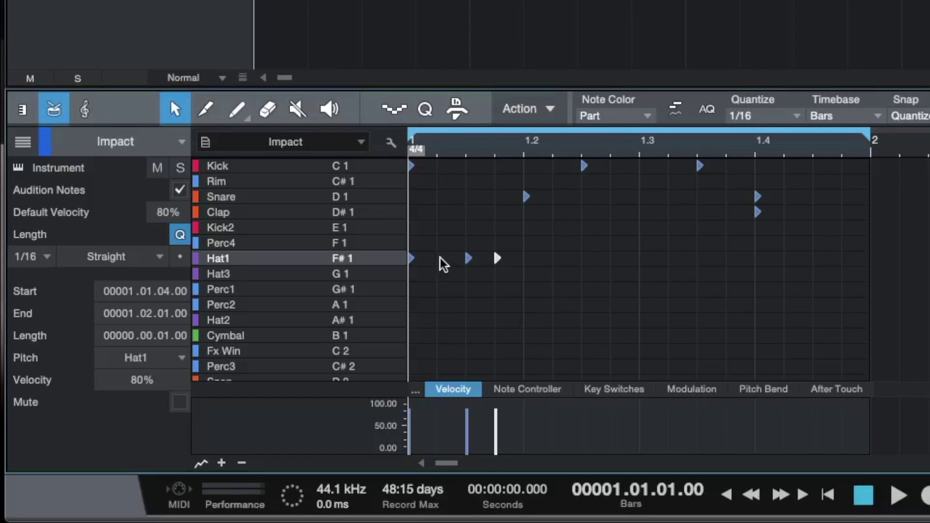
key("space")
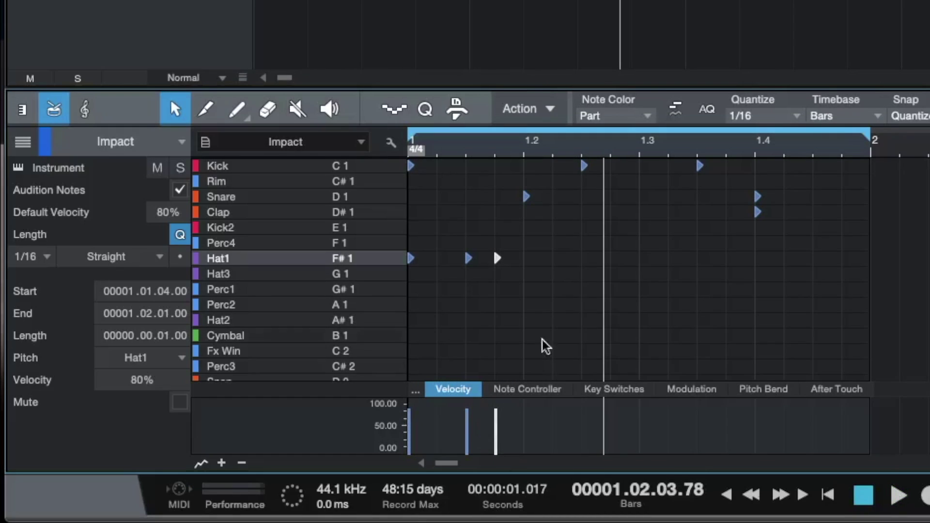
- Lower the 1.1.3 hi-hat's velocity to 35%, preview it, and select all three Hat1 notes
left_click(469, 261)
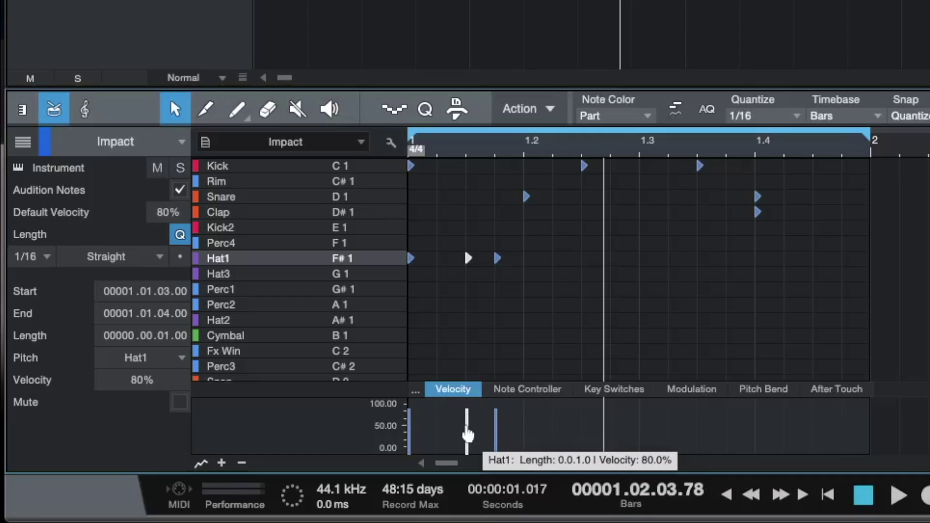
left_click_drag(468, 426, 469, 475)
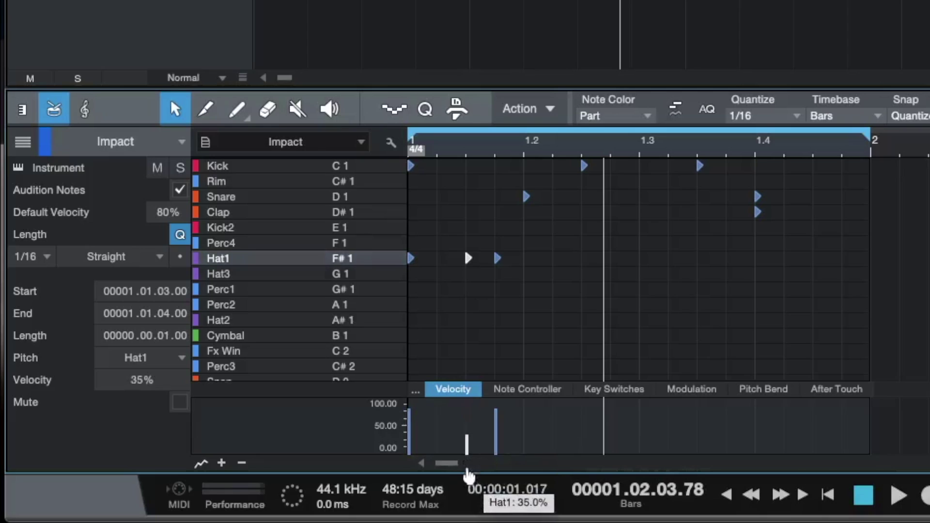
key("space")
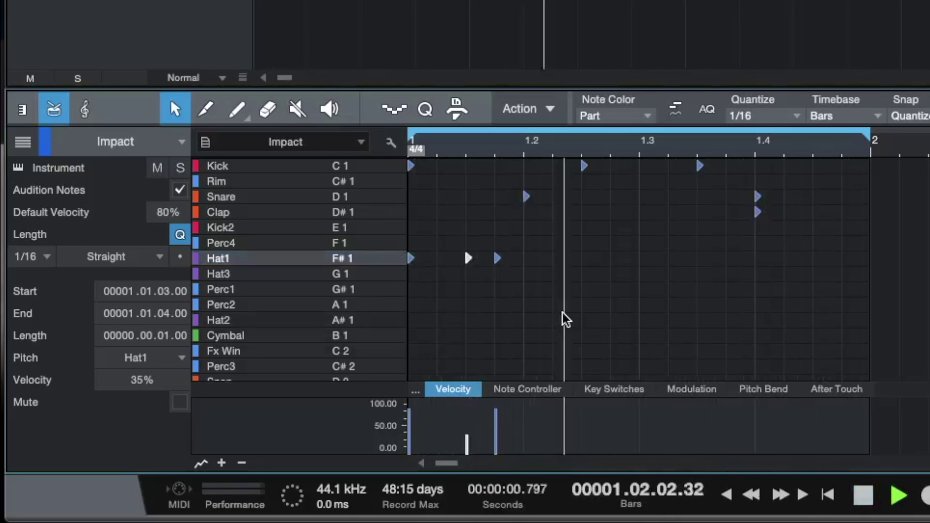
key("space")
key("comma")
key("space")
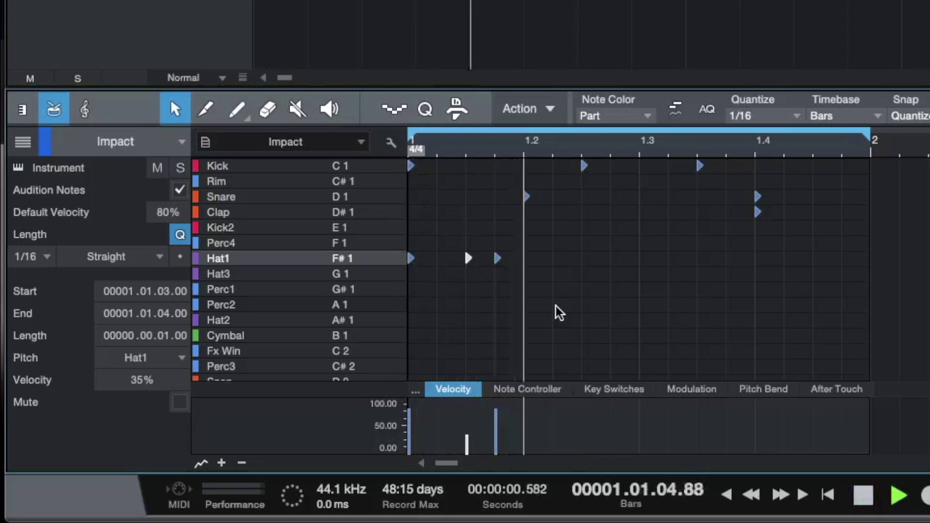
key("space")
left_click_drag(466, 236, 517, 283)
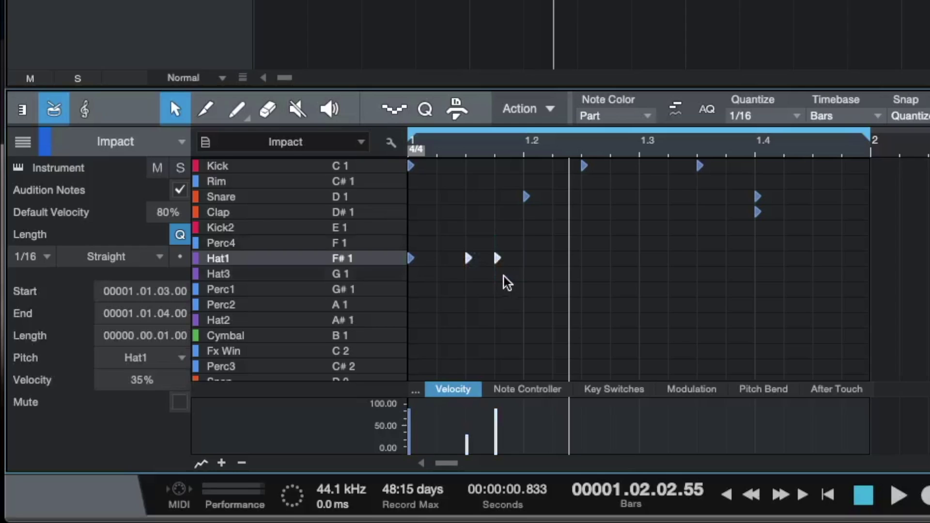
- Copy the three-note hi-hat figure further along the bar and play it back
left_click_drag(470, 261, 814, 260)
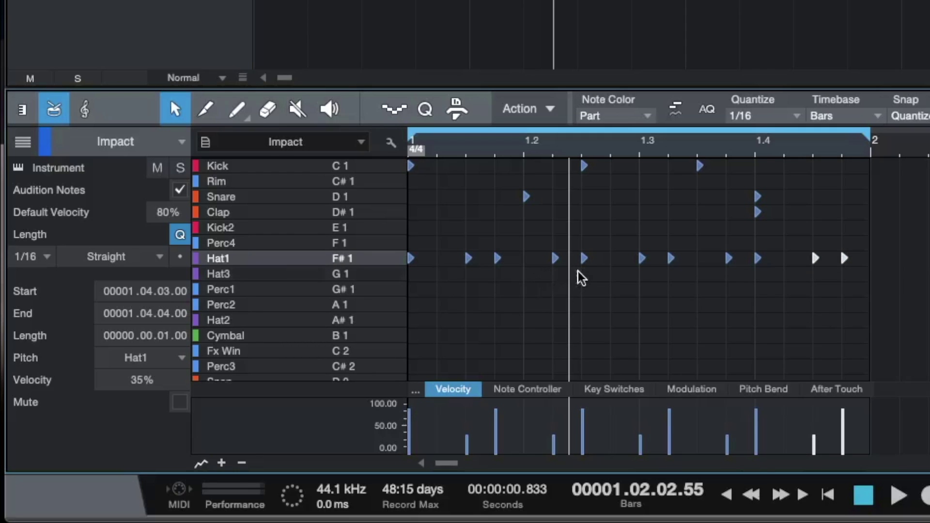
key("Home")
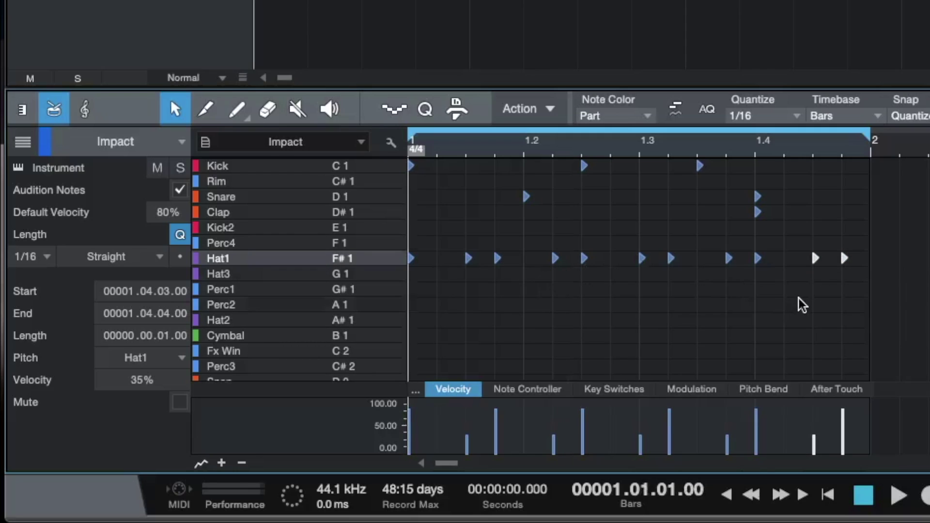
key("space")
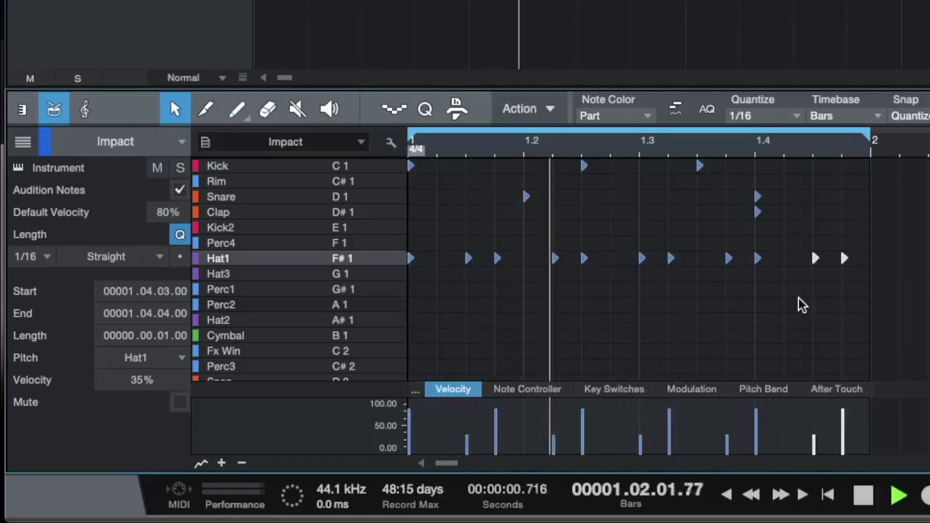
key("space")
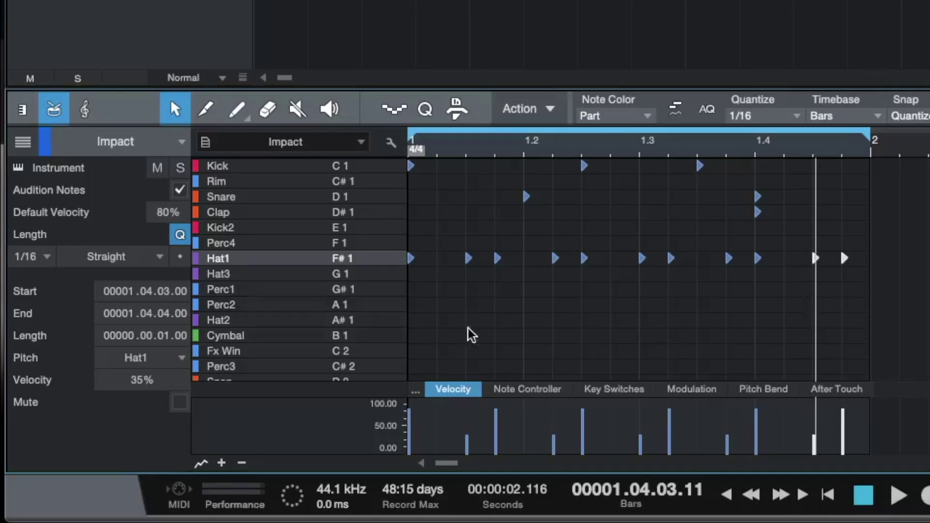
- Lower two soft hi-hats' velocities to about 20% and play the pattern
left_click_drag(467, 443, 469, 464)
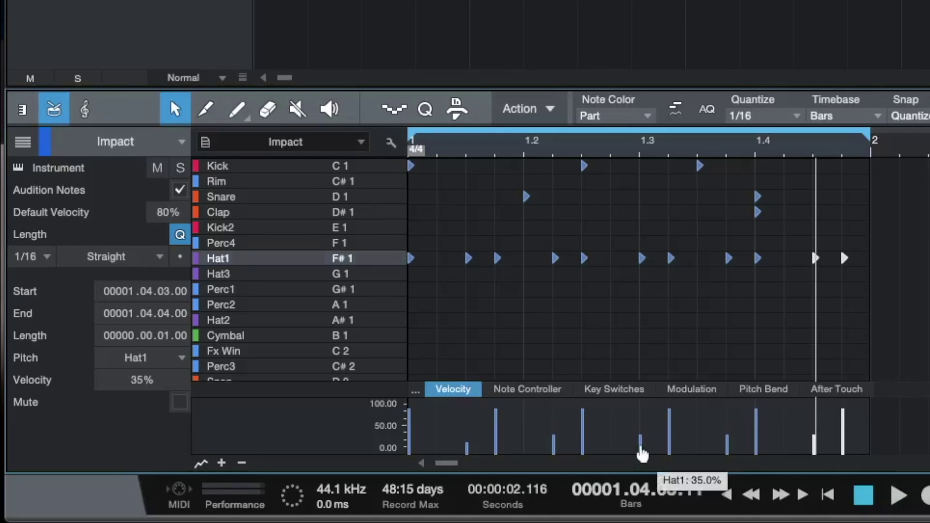
left_click_drag(642, 450, 642, 462)
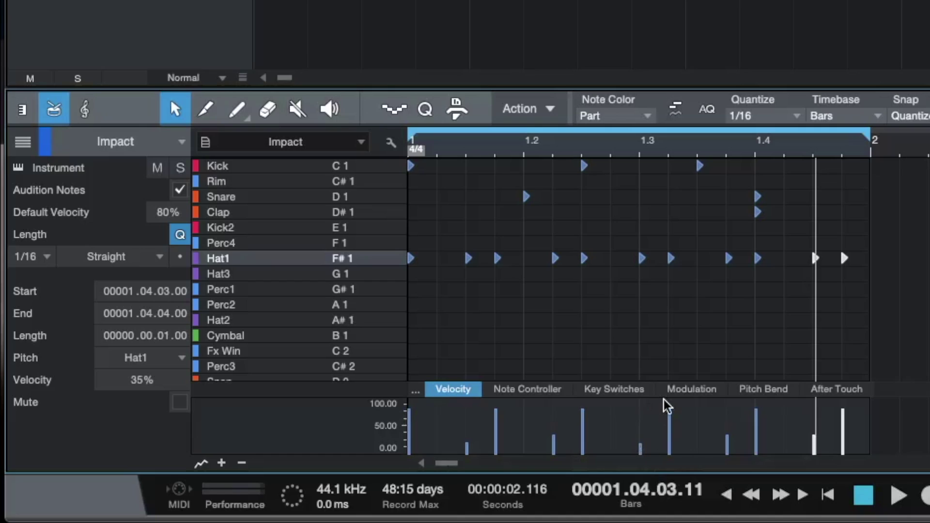
key("space")
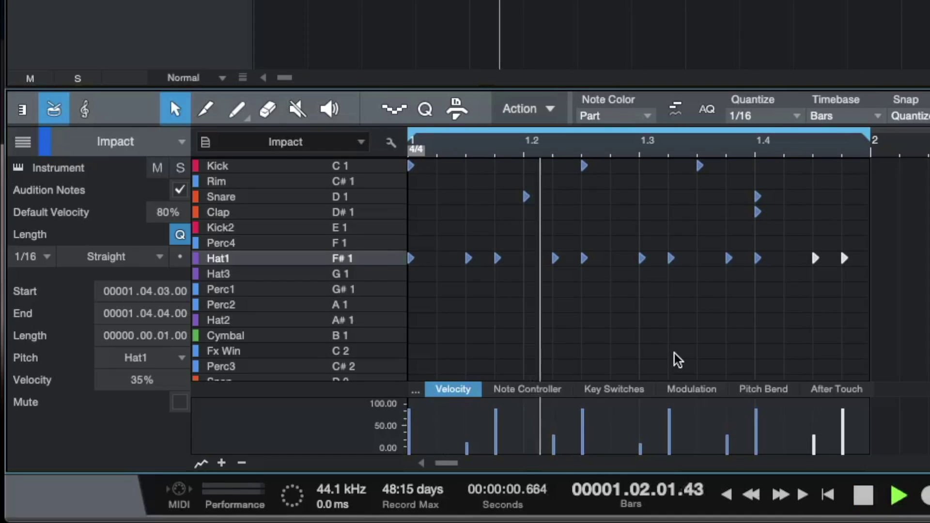
key("space")
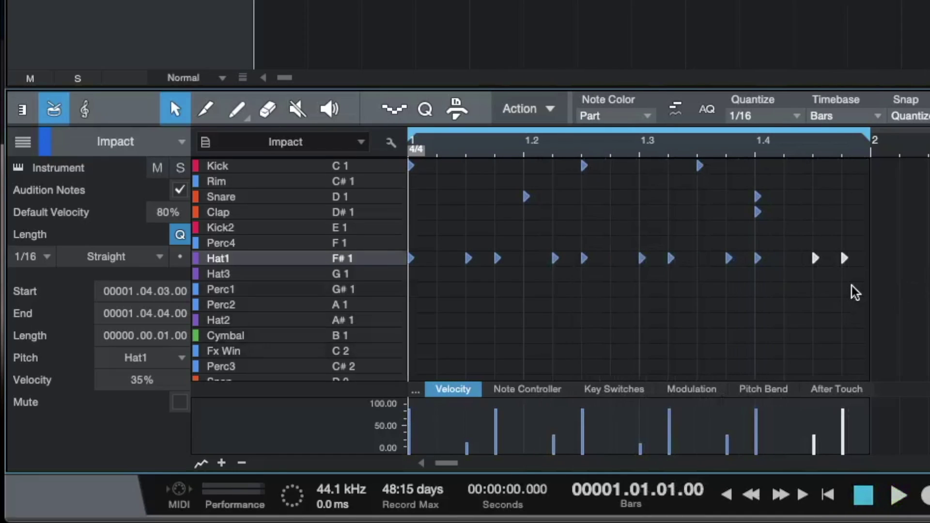
- Replace the inner hats with Hat1 notes on every eighth from 1.1.3 to 1.4.3, then play
left_click_drag(843, 292, 446, 255)
key("Delete")
double_click(470, 259)
double_click(528, 259)
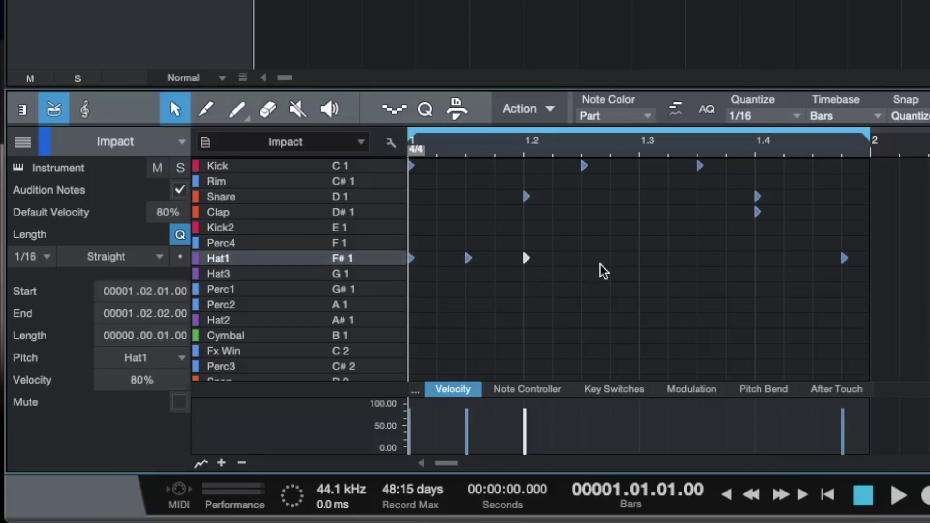
double_click(584, 258)
double_click(642, 258)
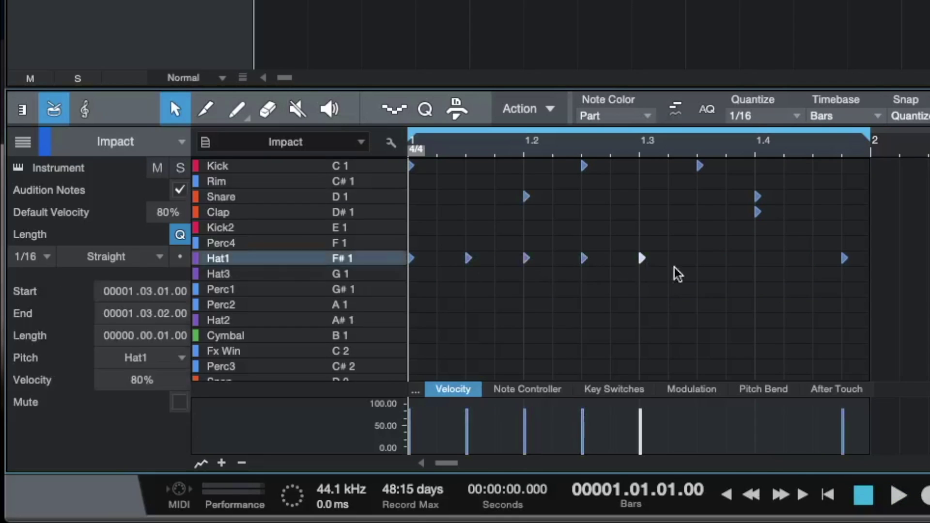
double_click(700, 258)
double_click(758, 259)
double_click(815, 258)
key("space")
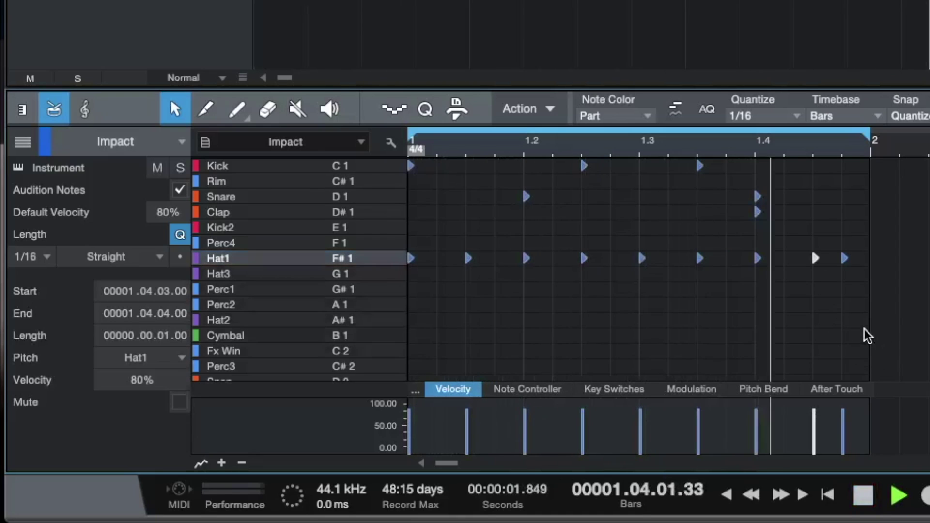
key("space")
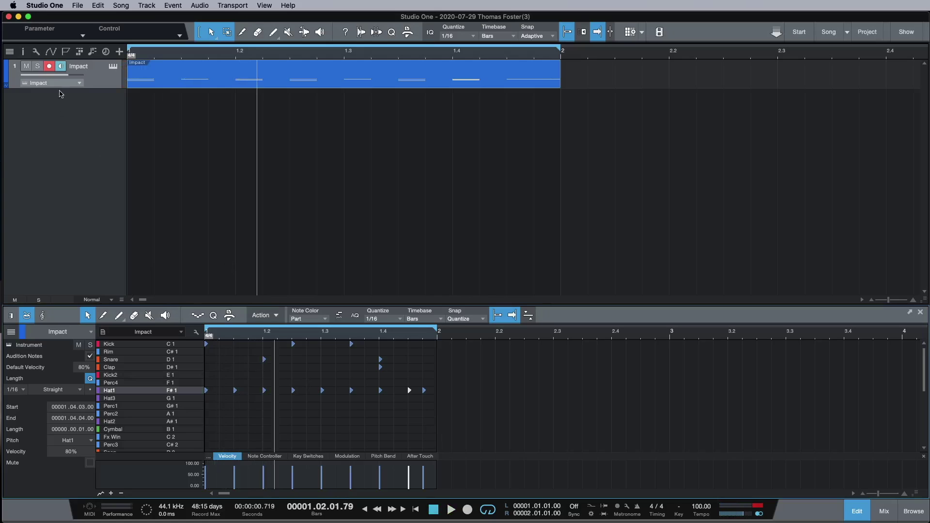
- Undo and redo to restore the varied-velocity hats, deselect all notes, and play the pattern
left_click(99, 5)
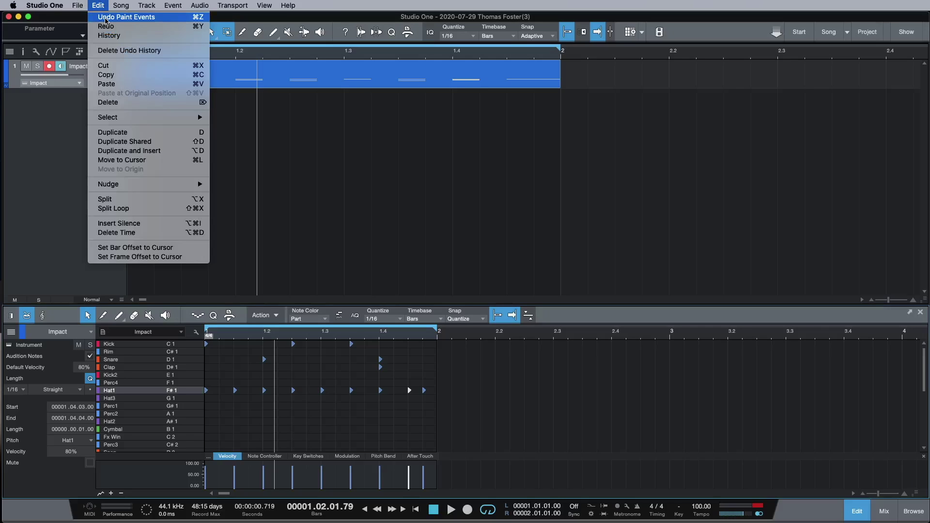
left_click(103, 4)
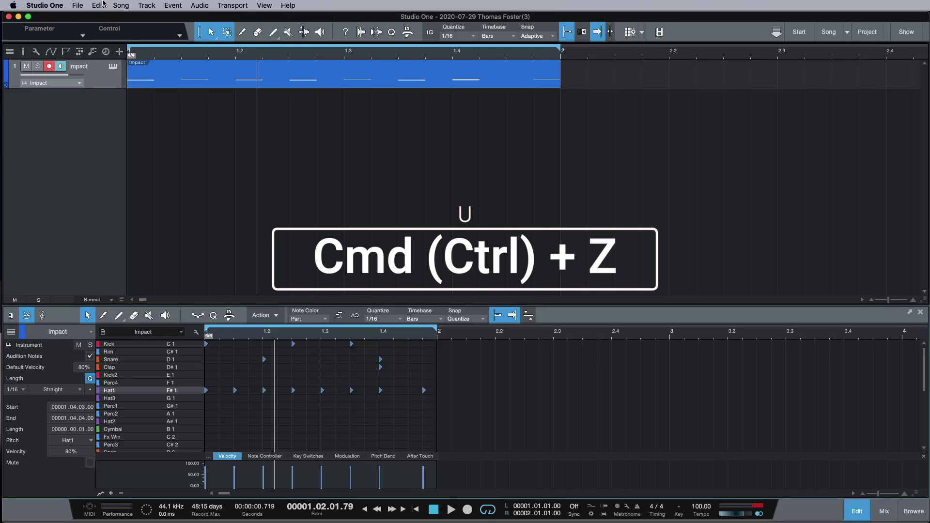
key("super+z")
key("super+z")
key("super+z")
key("super+z")
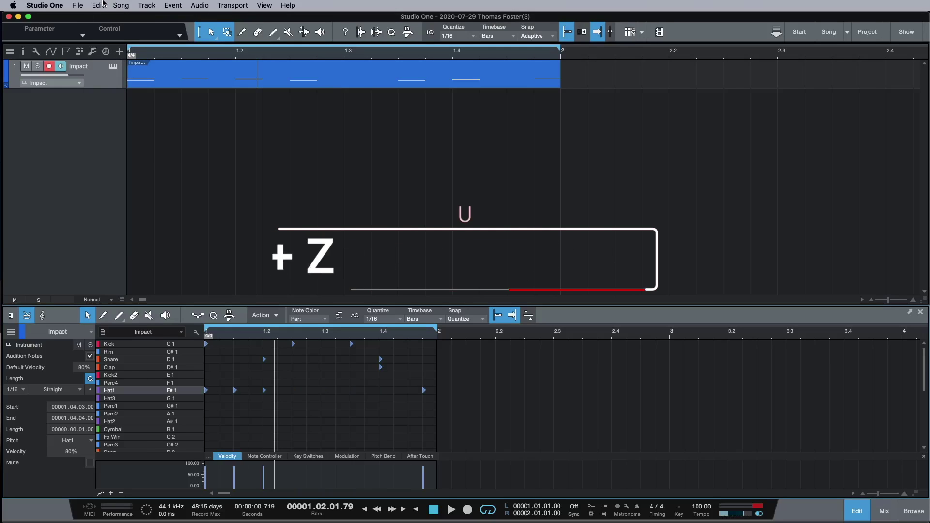
key("super+shift+z")
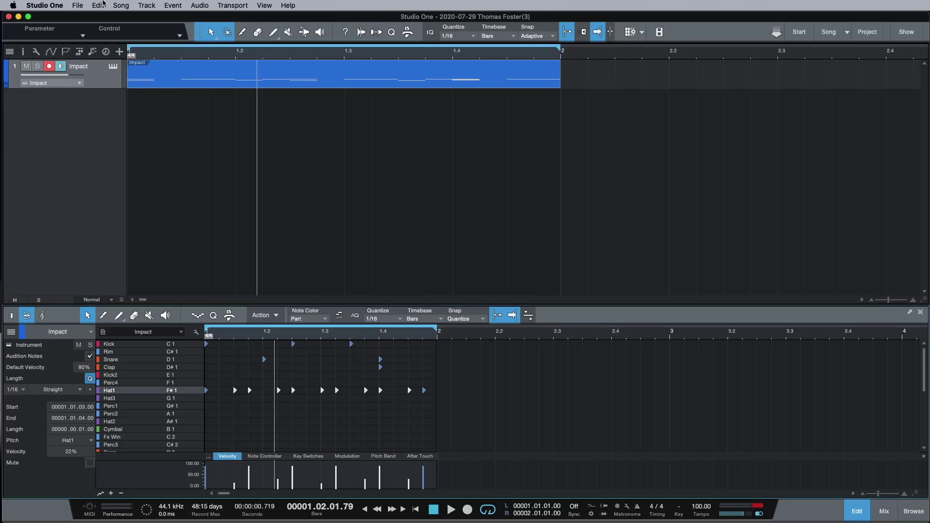
left_click(253, 427)
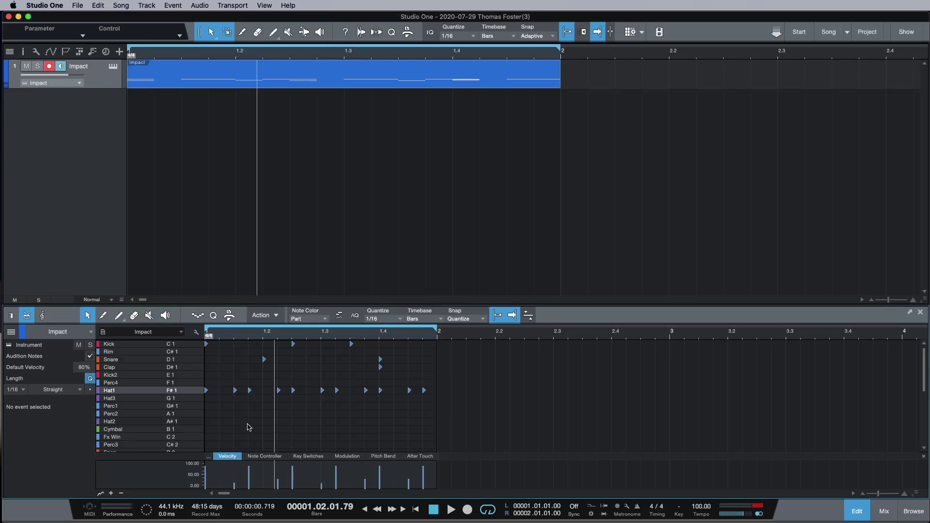
key("space")
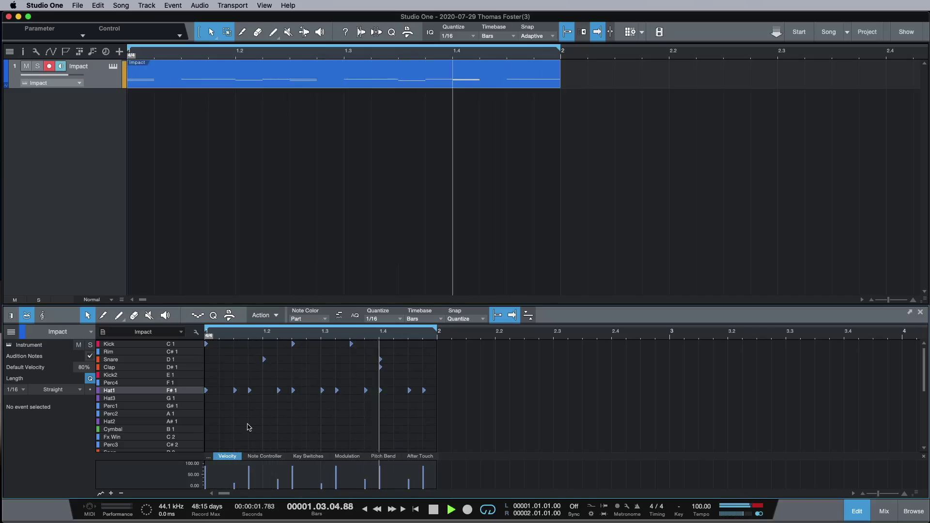
key("space")
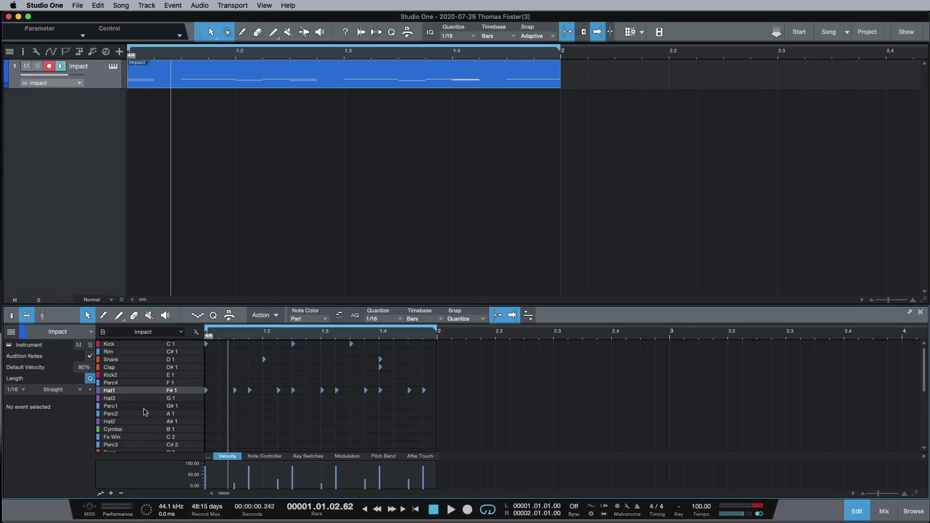
- Audition the lower sample rows, from hd Proggy Em and the Fx samples up to Insp 100 vox
scroll(146, 412, "down", 6)
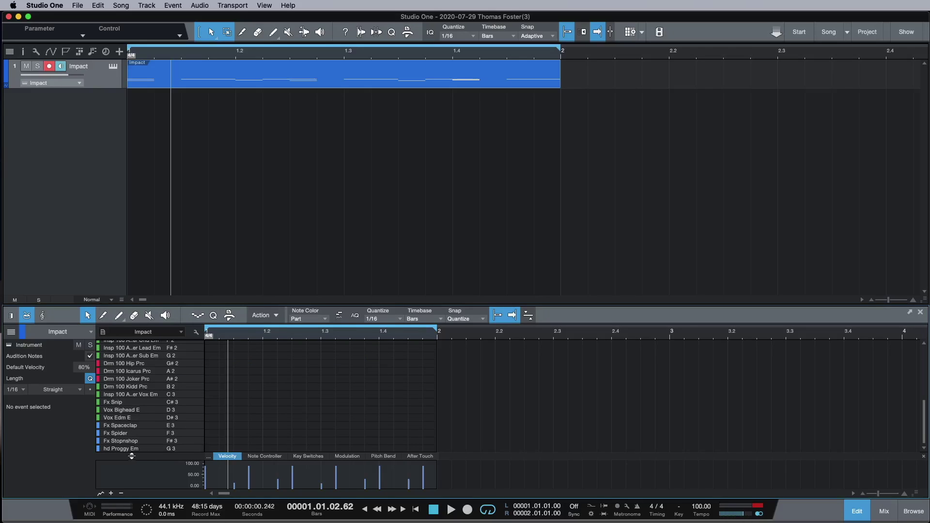
scroll(306, 412, "up", 4)
left_click_drag(926, 388, 922, 401)
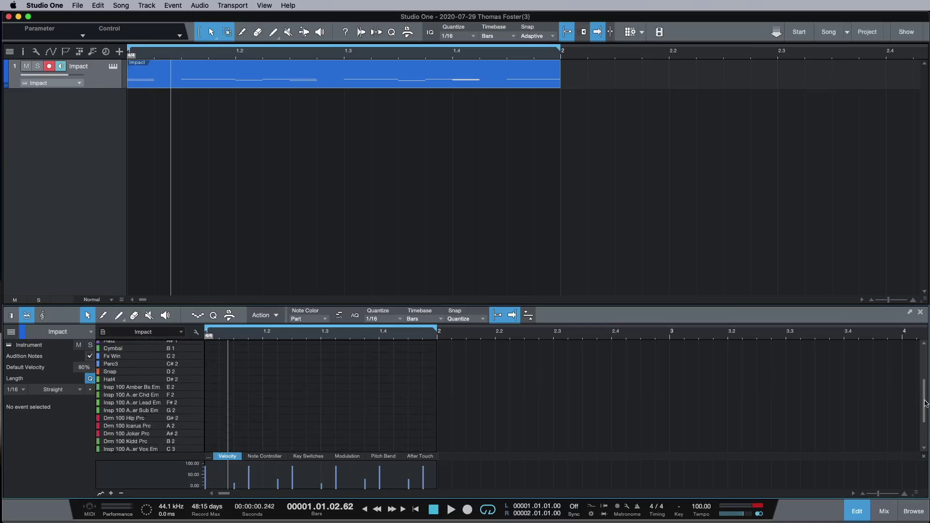
left_click_drag(925, 409, 925, 431)
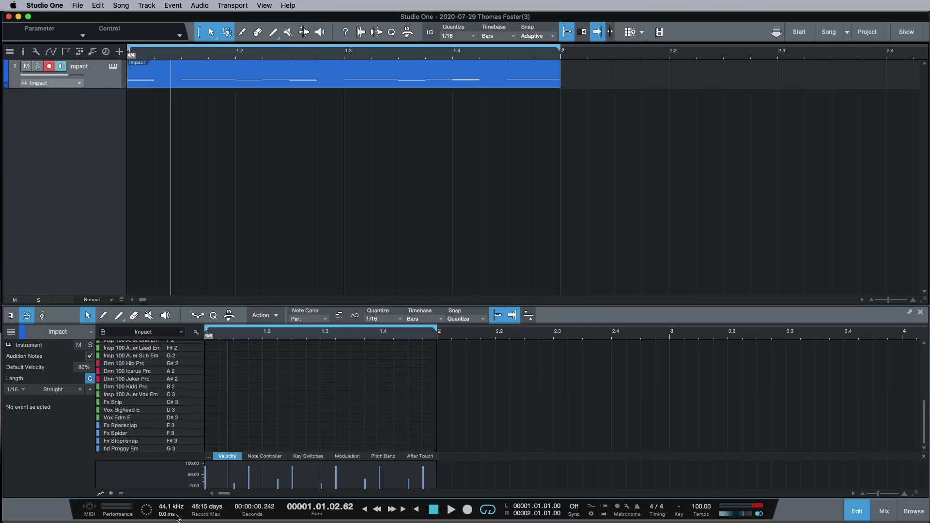
left_click(136, 449)
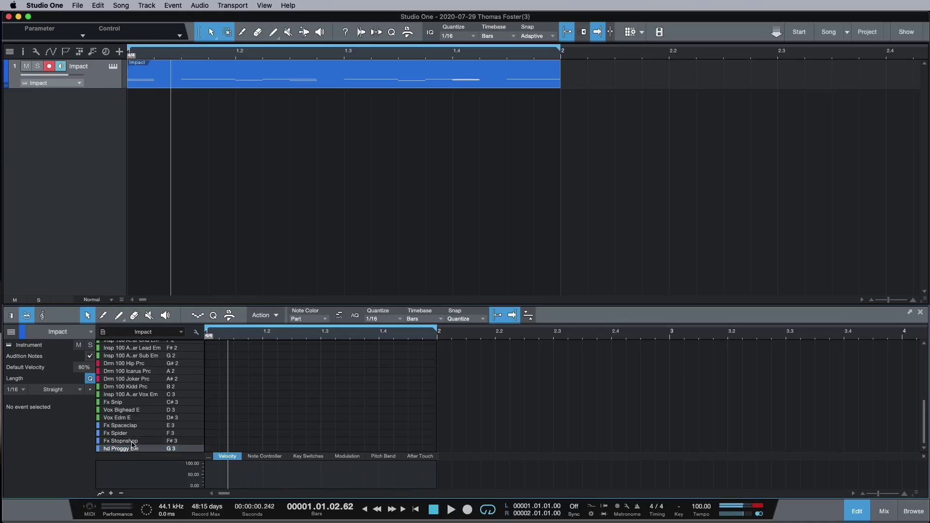
left_click(135, 442)
left_click(135, 434)
left_click(135, 425)
left_click(136, 418)
left_click(136, 409)
left_click(136, 402)
left_click(136, 394)
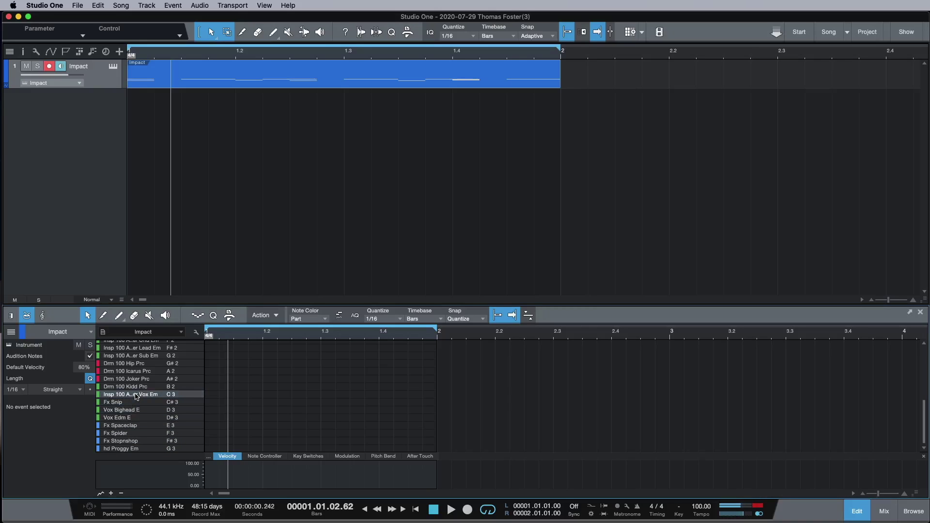
left_click(121, 449)
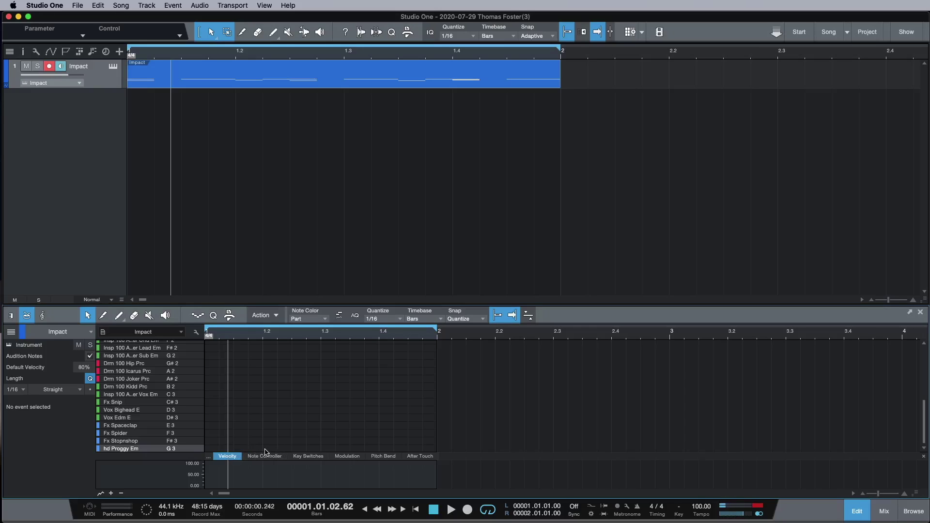
- Place an hd Proggy Em note and move it to 1.2, checking the timing in playback
left_click(233, 449)
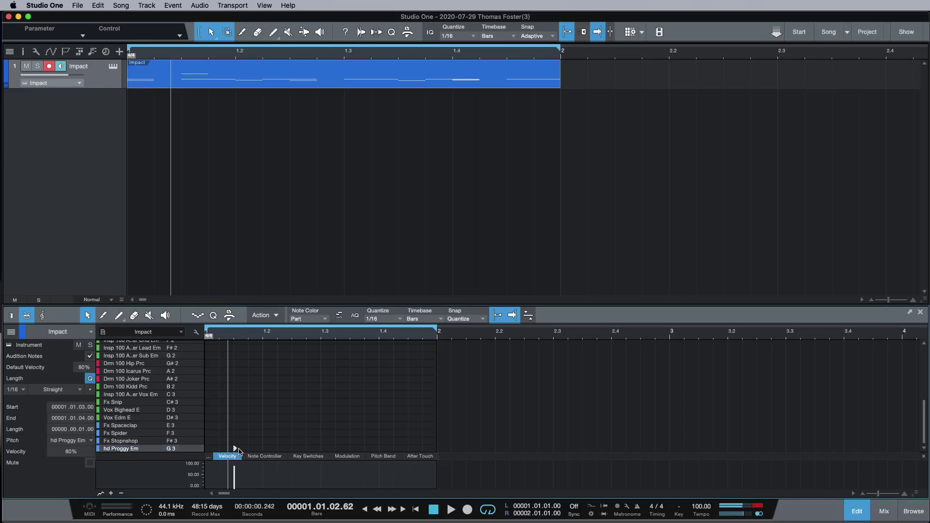
key("space")
key("space")
left_click_drag(234, 449, 263, 449)
key("space")
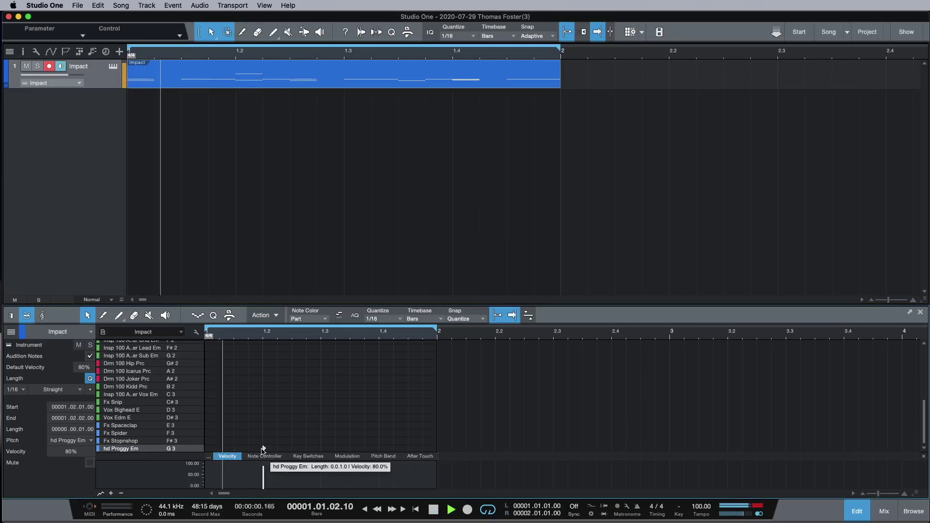
key("space")
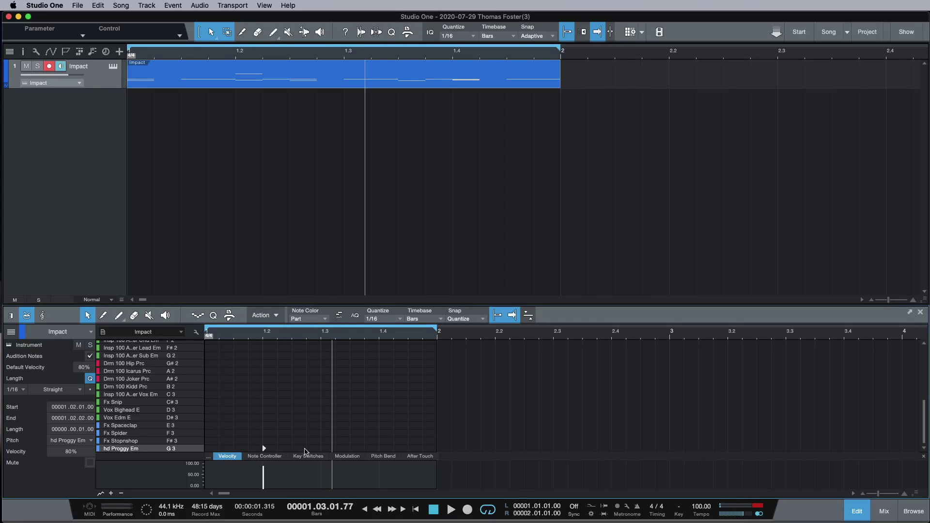
- Add hd Proggy Em notes at 1.2.4 and 1.3.3 and play the vocal pattern
double_click(307, 448)
double_click(351, 448)
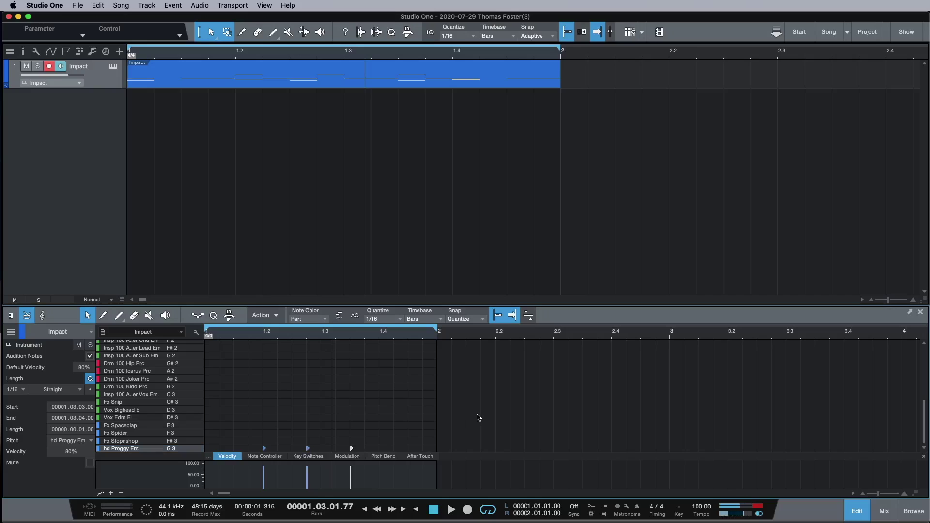
key("space")
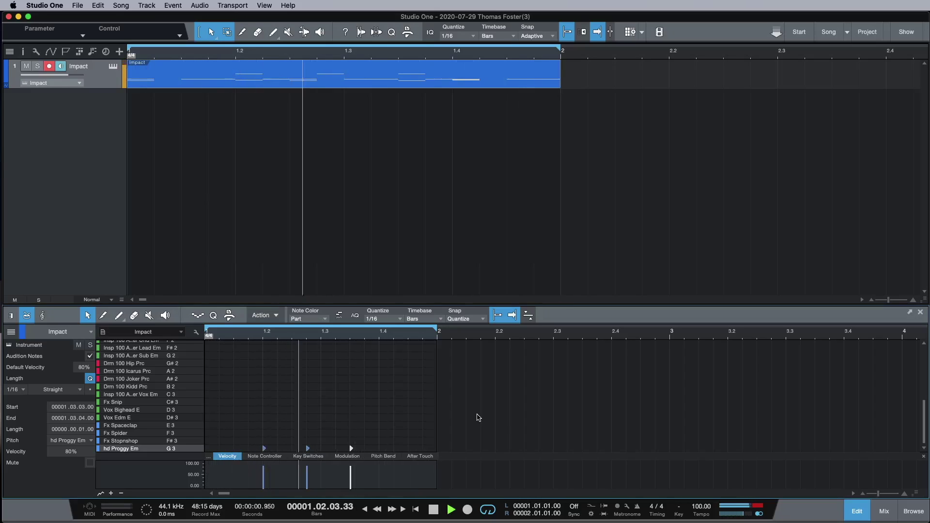
key("space")
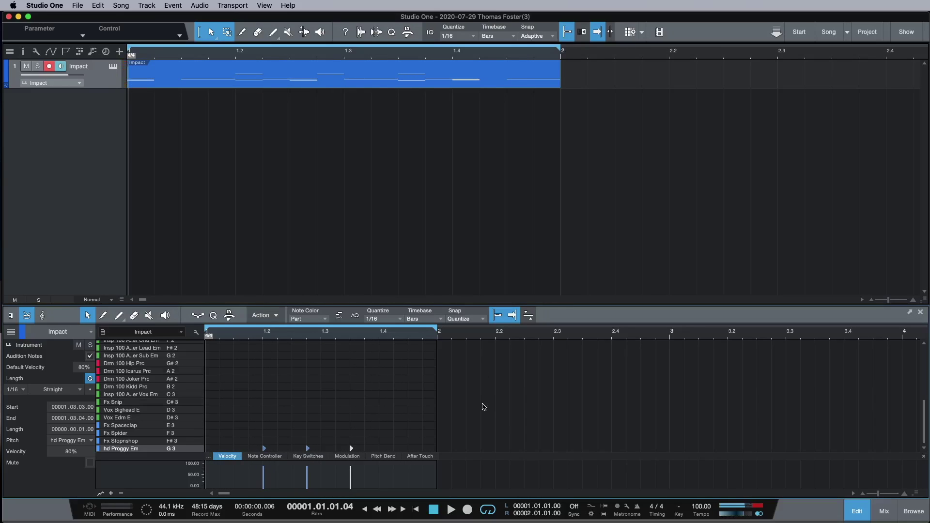
scroll(335, 420, "up", 5)
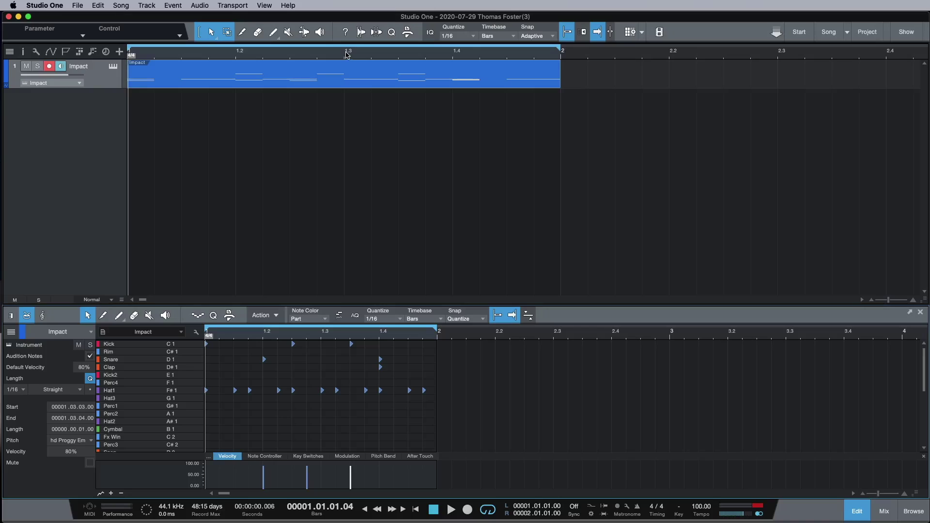
- Duplicate the Impact part once into bar 2 and extend the loop to end at bar 3
mouse_move(347, 54)
left_mouse_down()
mouse_move(347, 62)
mouse_move(351, 45)
left_mouse_up()
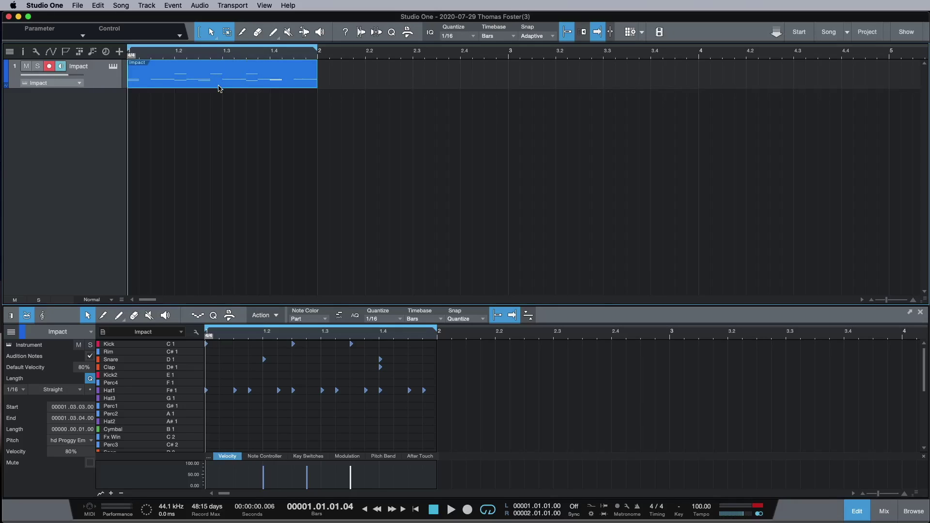
left_click_drag(204, 87, 403, 87)
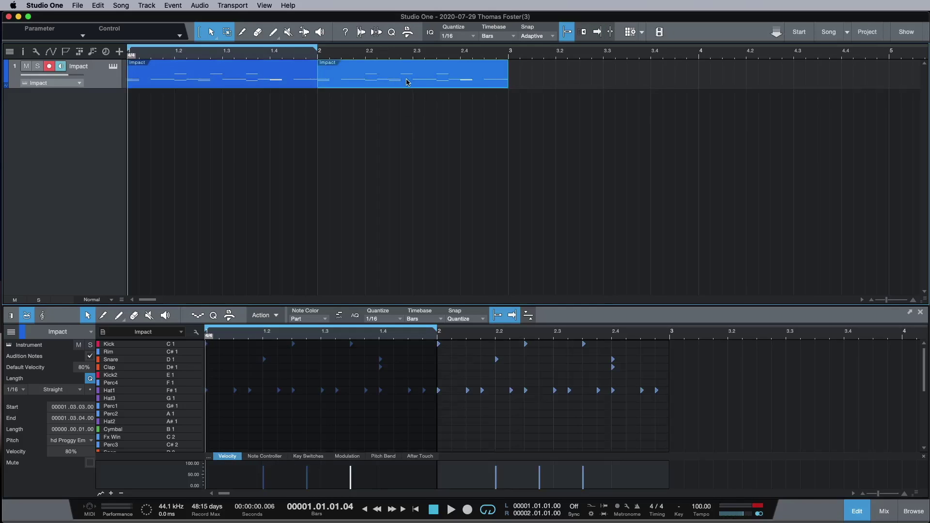
key("super+z")
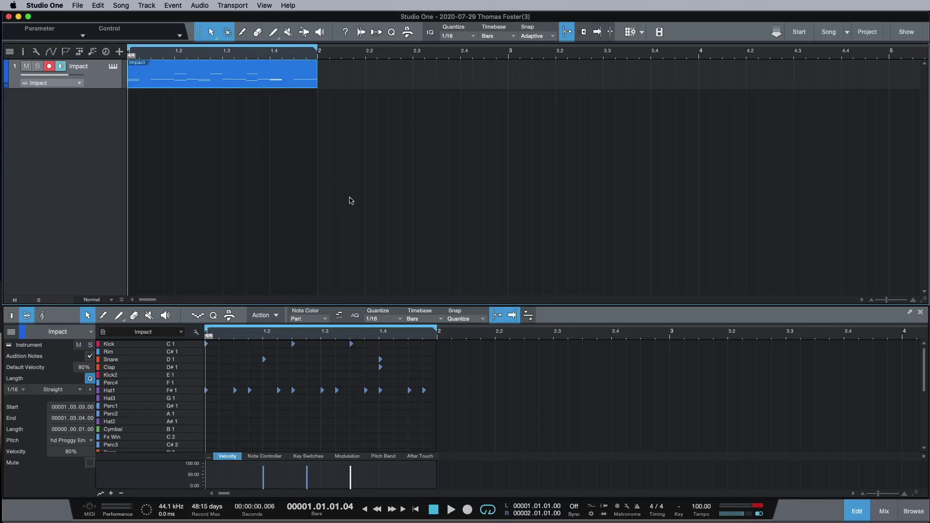
key("d")
key("d")
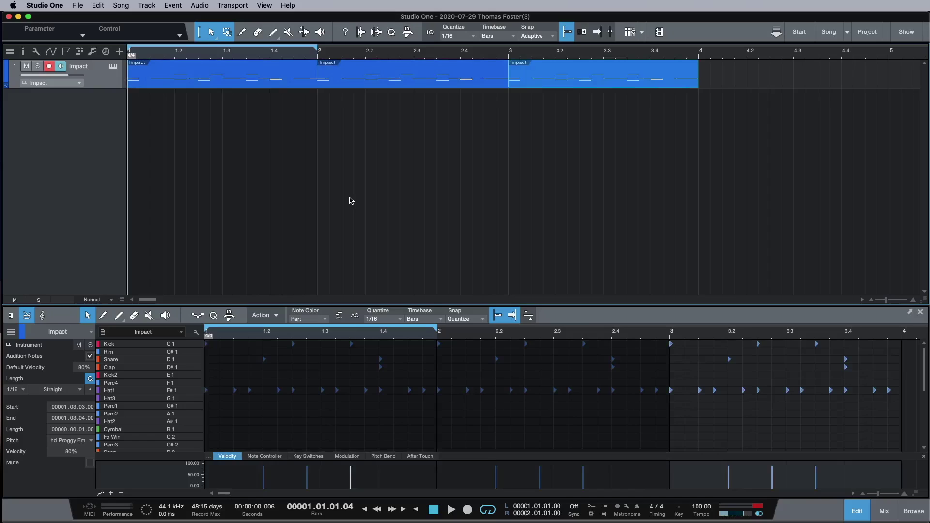
key("d")
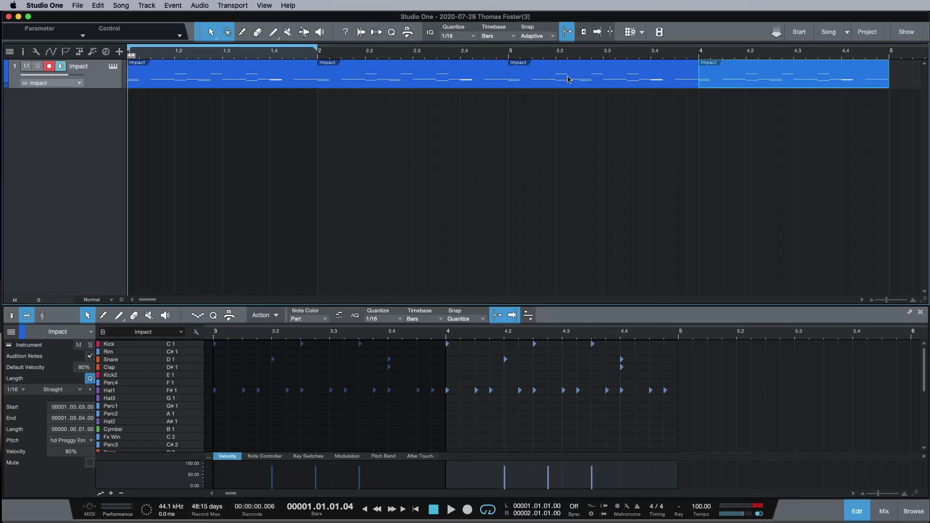
key("ctrl+z")
key("ctrl+z")
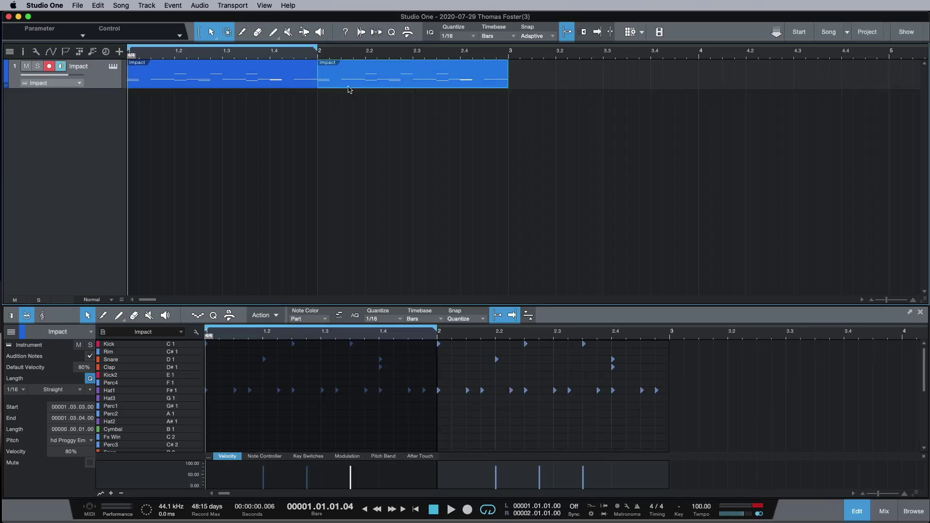
mouse_move(318, 49)
left_mouse_down()
mouse_move(531, 49)
mouse_move(318, 49)
mouse_move(511, 44)
left_mouse_up()
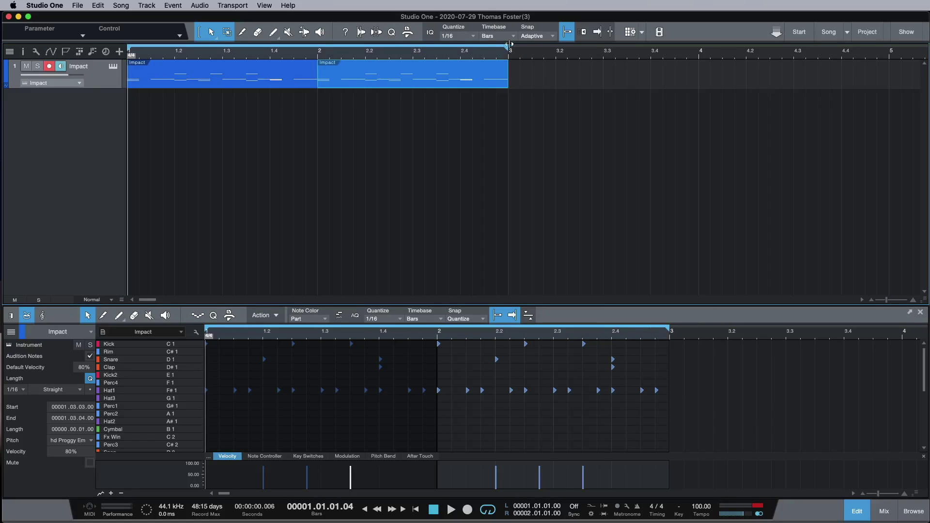
- Select both Impact parts and merge them with Merge Events into one part spanning bars 1–3
left_click(285, 80)
left_click(375, 84)
left_click(292, 85)
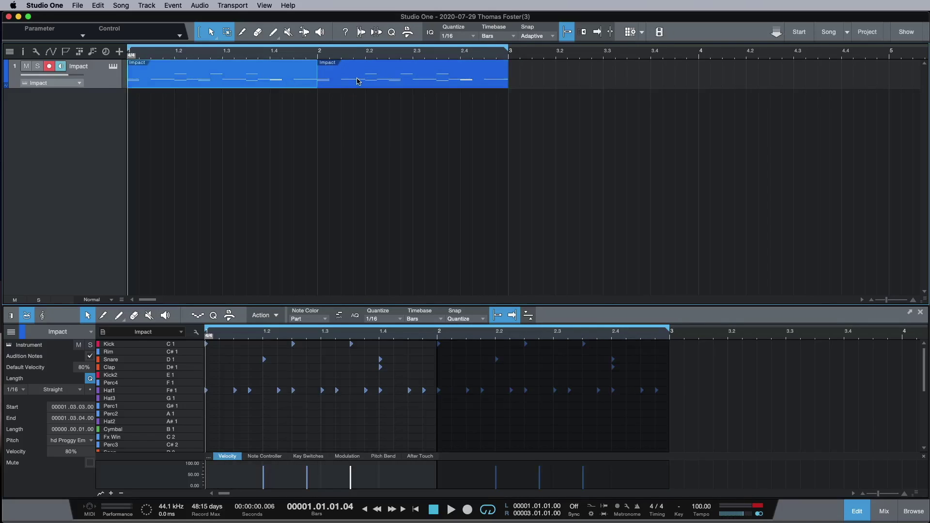
left_click(372, 84)
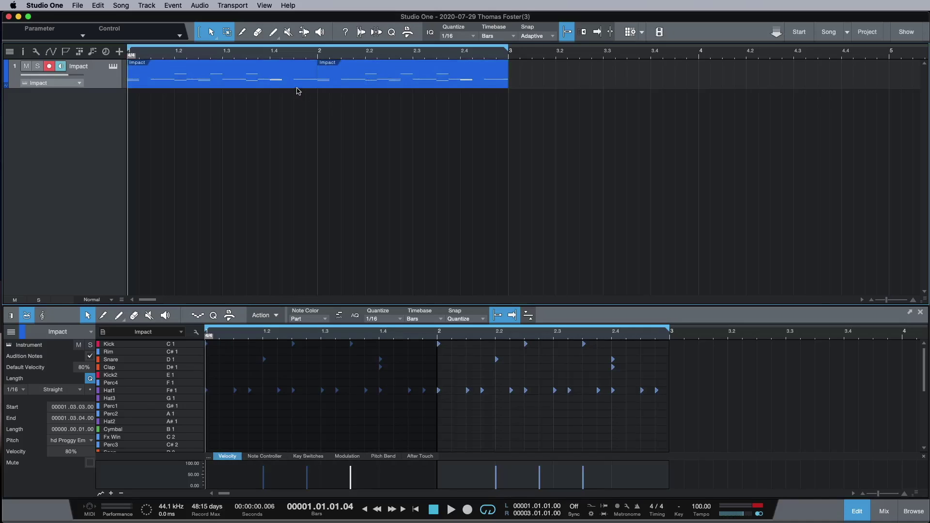
left_click(240, 86)
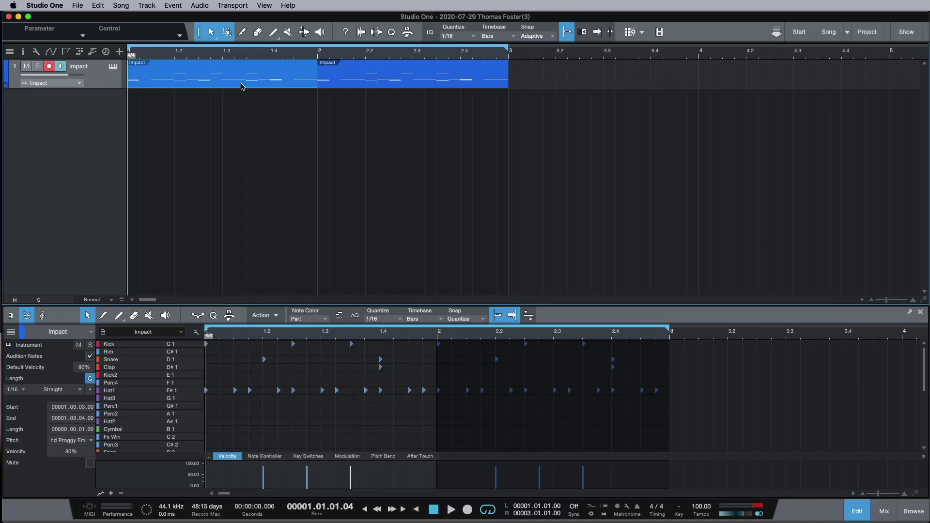
left_click(365, 81)
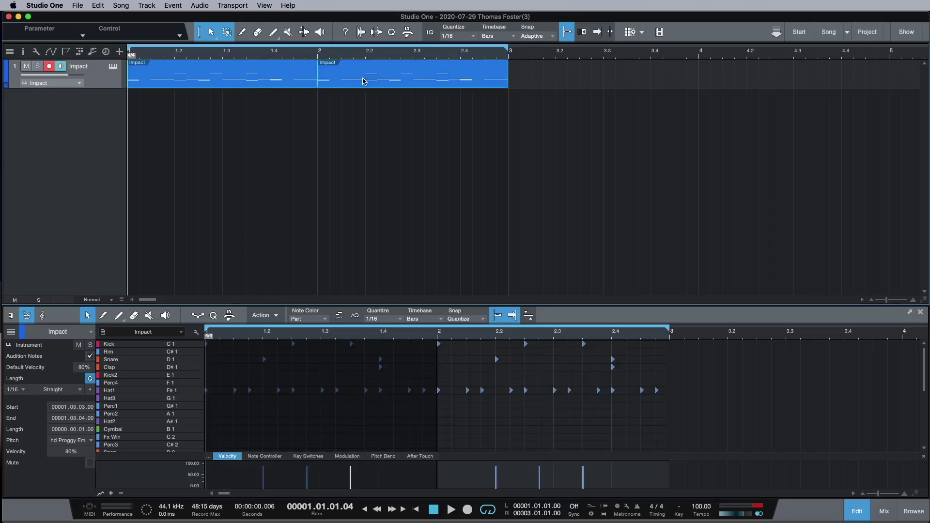
right_click(341, 83)
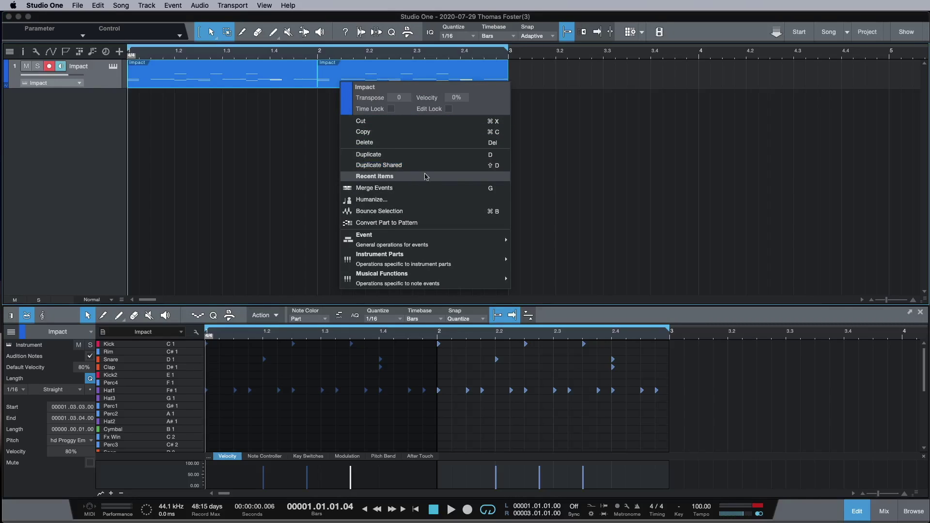
left_click(494, 190)
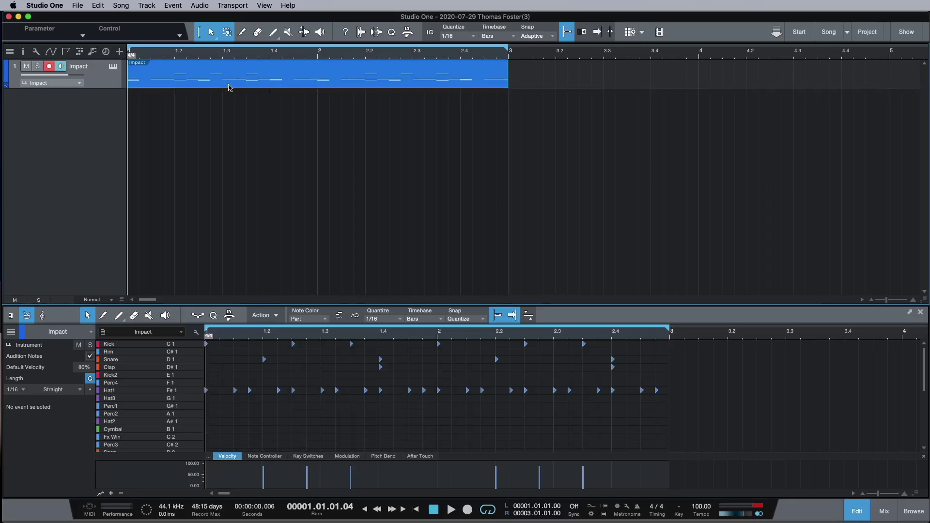
- Audition the D#3 vocal sample and add a D#3 hit at the start of bar 1
scroll(322, 412, "down", 5)
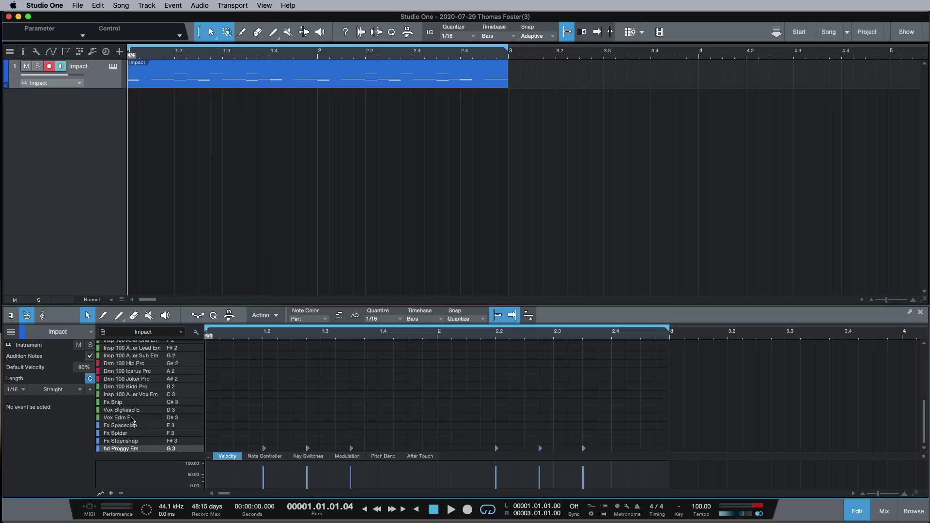
left_click(131, 417)
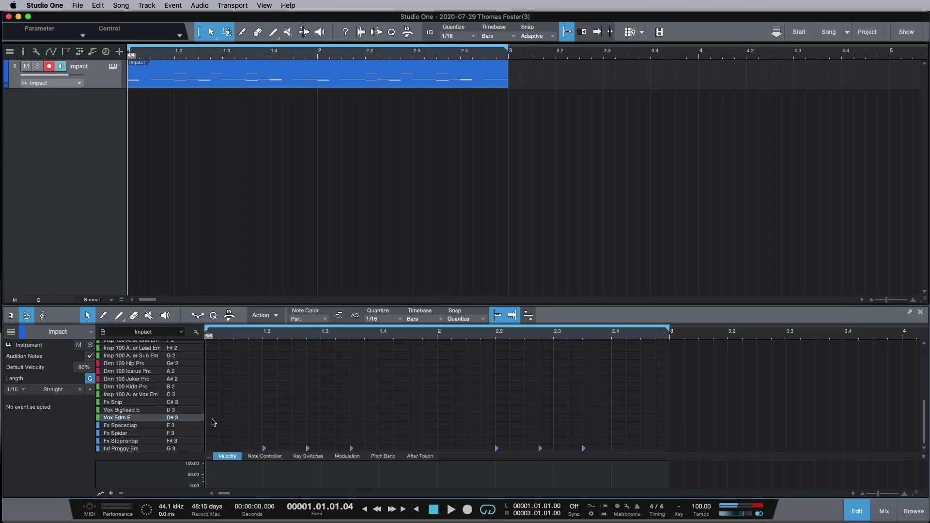
left_click(211, 419)
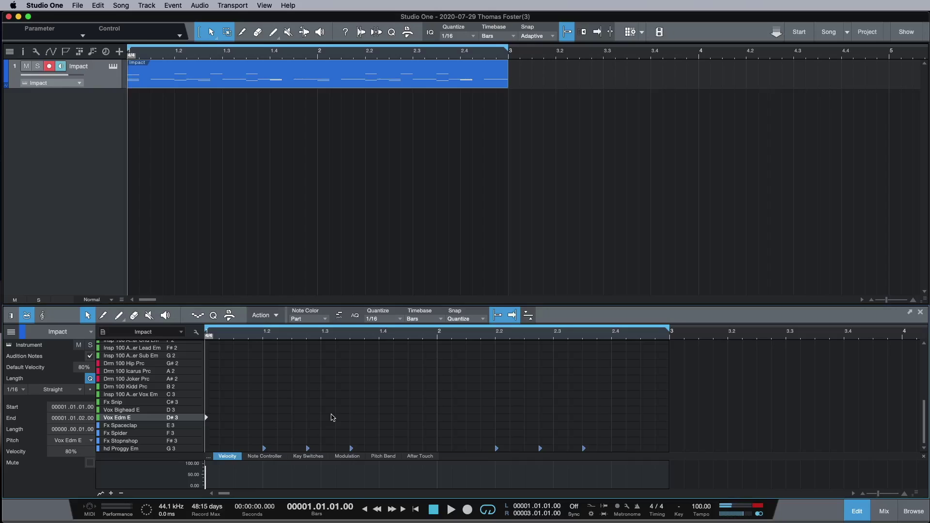
key("space")
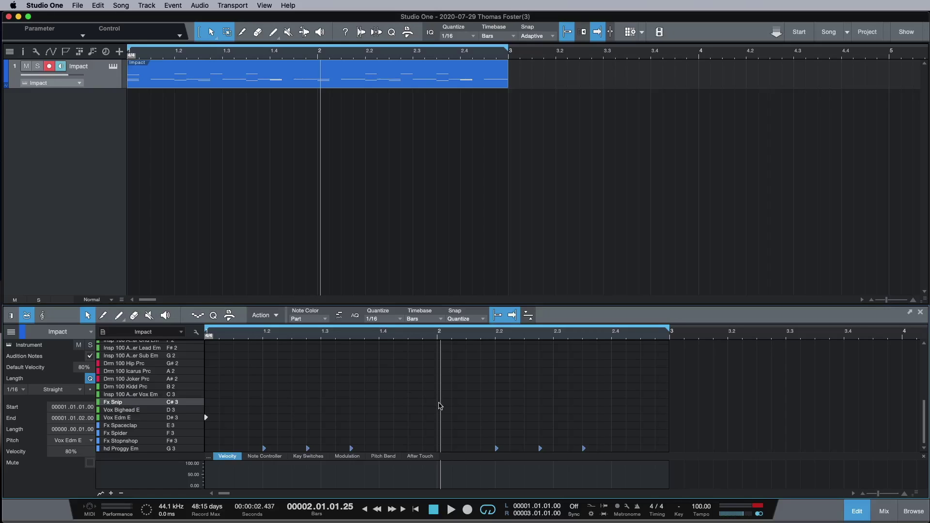
- Add an Fx Snip hit late in bar 1 and play the beat from the start
left_click(426, 405)
left_click(428, 404)
key("space")
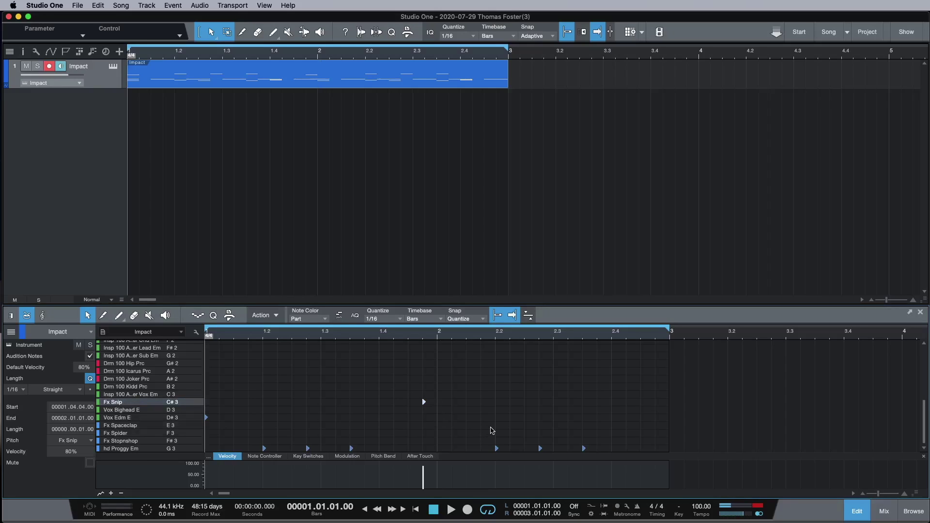
key("space")
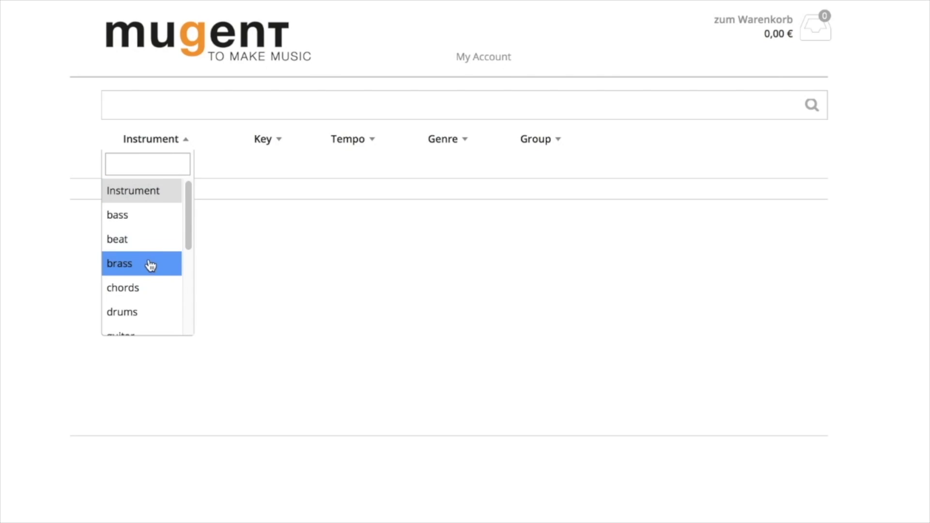
- Preview Mugent samples filtered to beat, bass, keys and brass, then reload the Mugent homepage
left_click(150, 244)
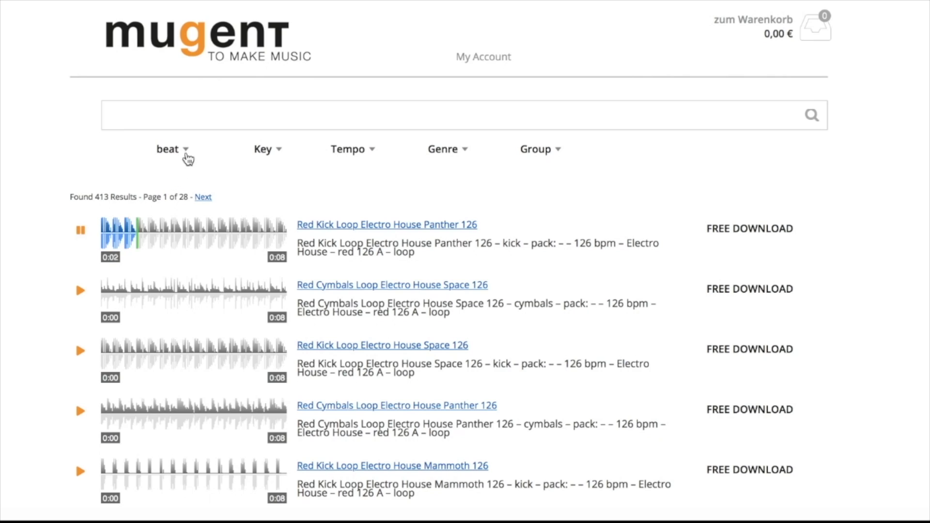
left_click(189, 156)
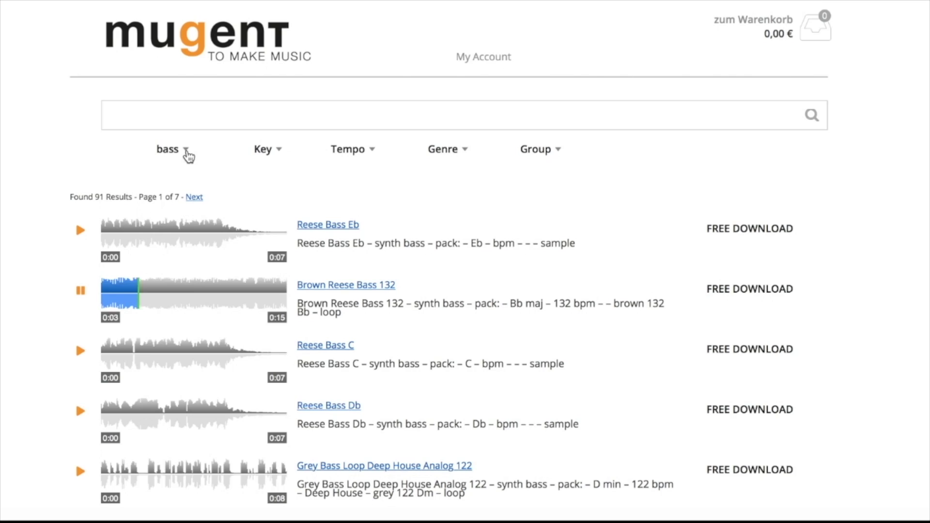
left_click(188, 156)
scroll(187, 242, "down", 3)
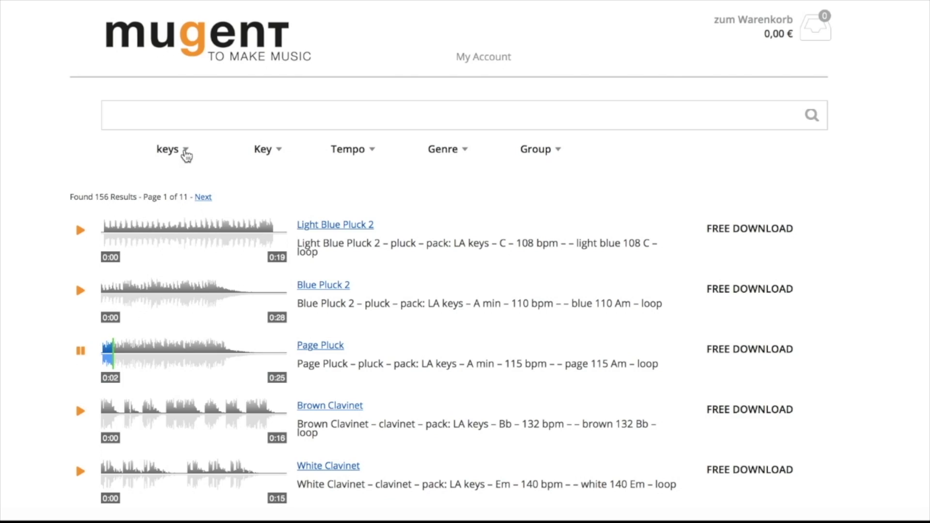
left_click(186, 155)
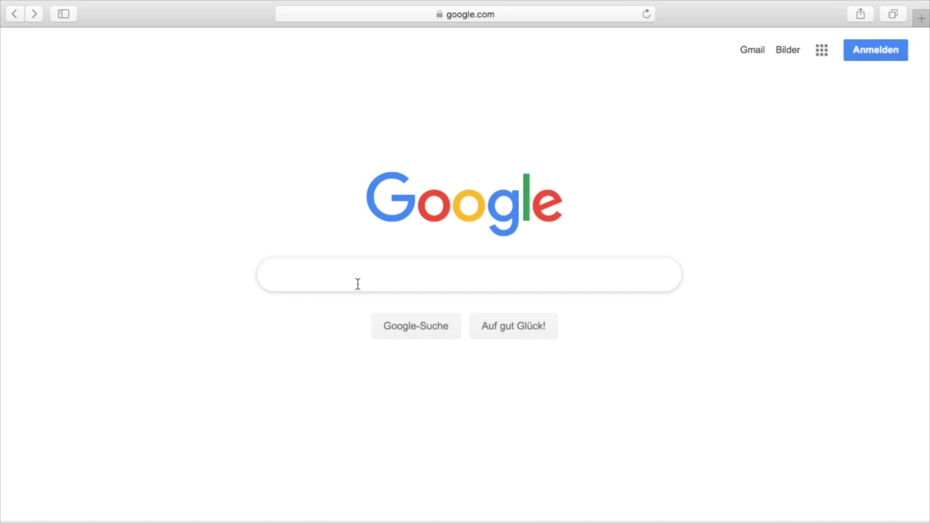
type("mugent")
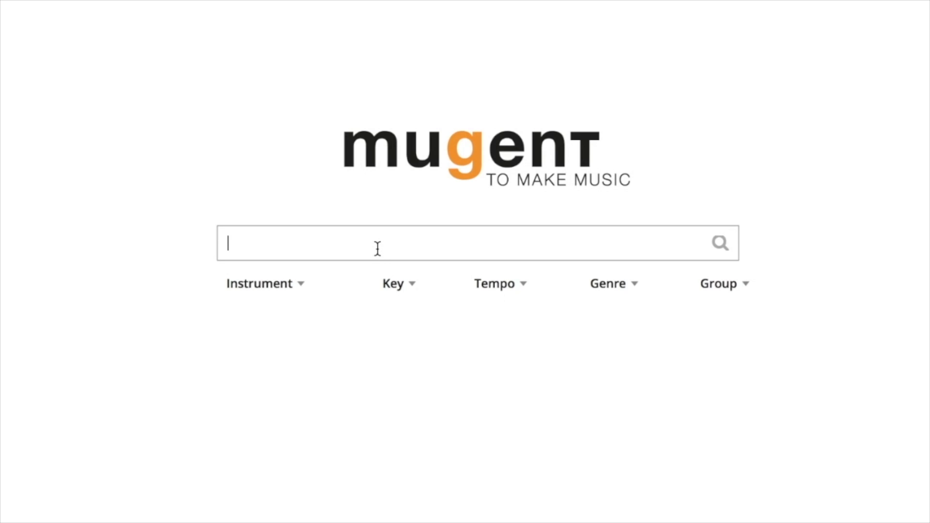
- Search Mugent for conga and download the Conga Wet 126 loop
key("Return")
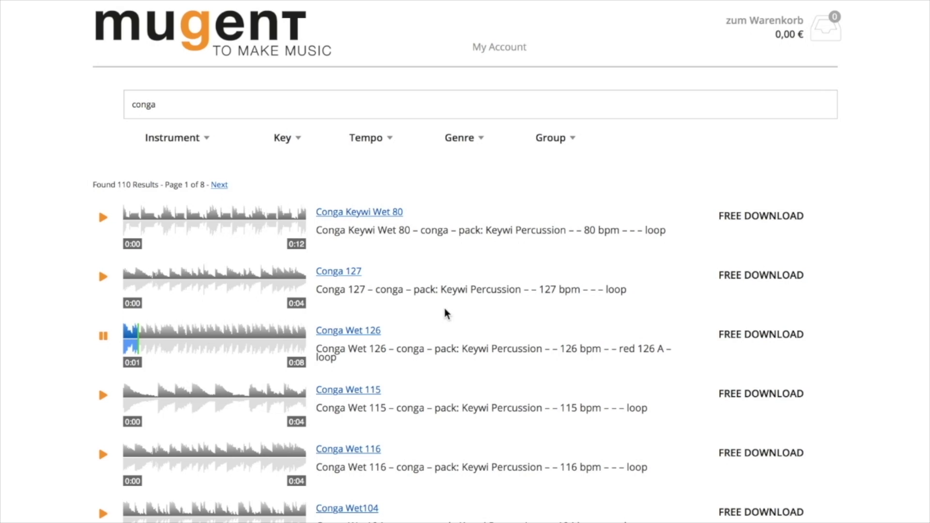
left_click(725, 340)
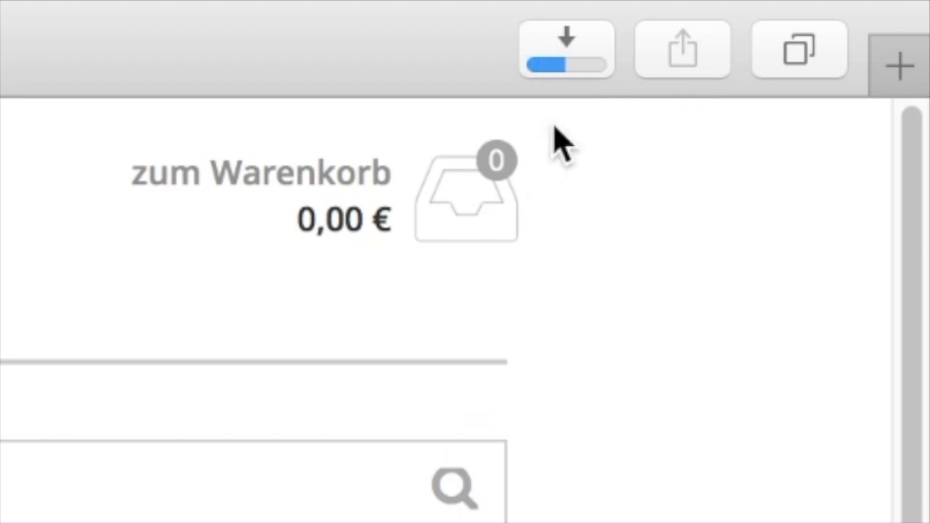
left_click(574, 54)
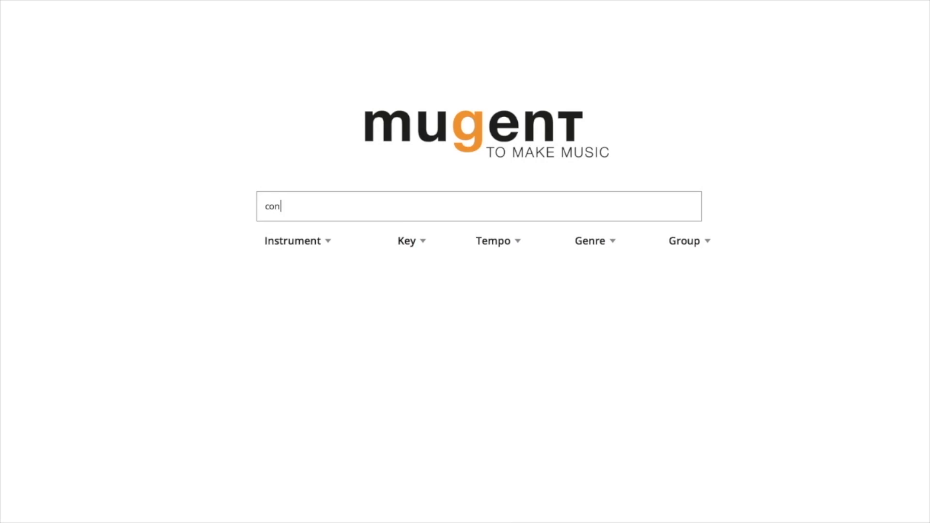
- Filter the Mugent samples to the synth instrument with a 116-130 tempo range
left_click(326, 242)
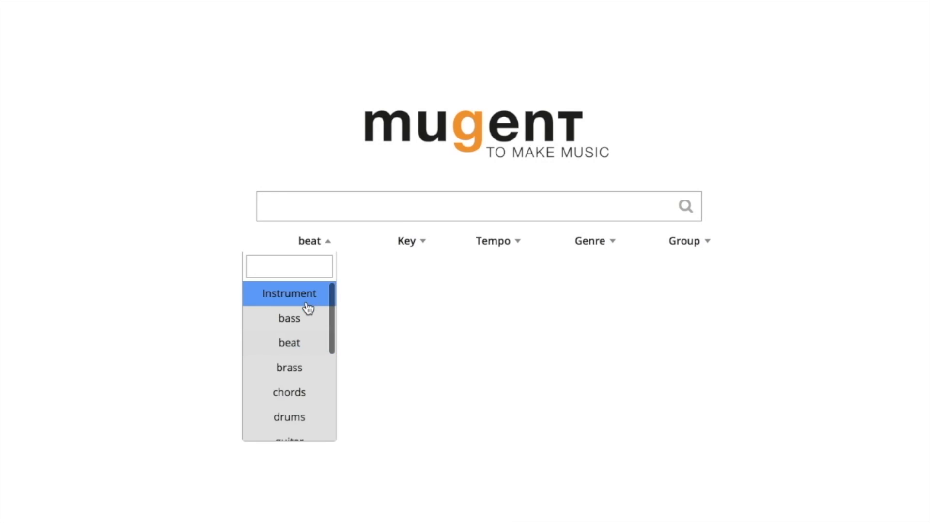
scroll(307, 308, "down", 4)
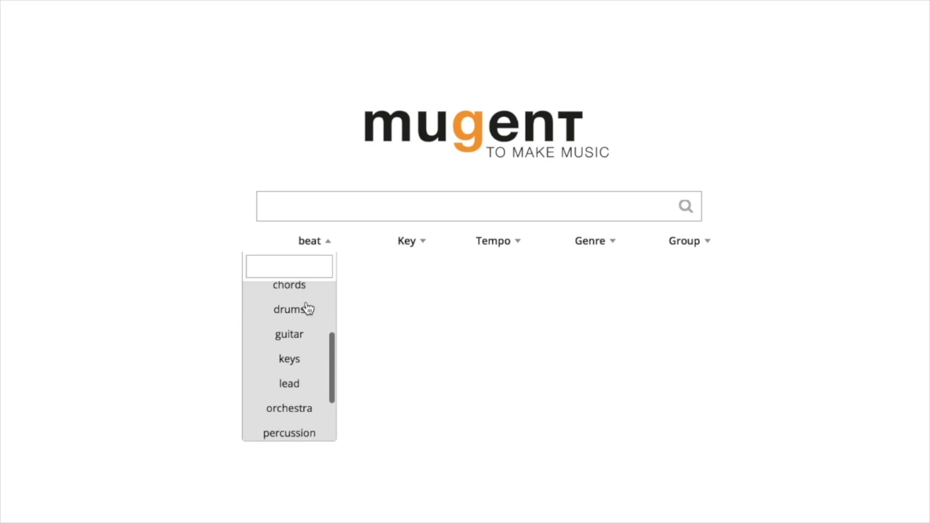
scroll(308, 307, "down", 3)
left_click(297, 413)
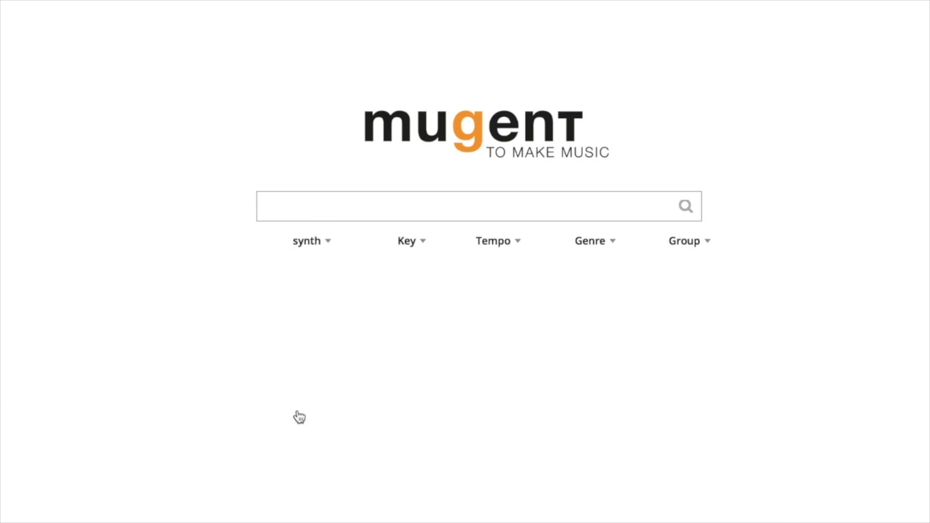
left_click(392, 149)
left_click(356, 246)
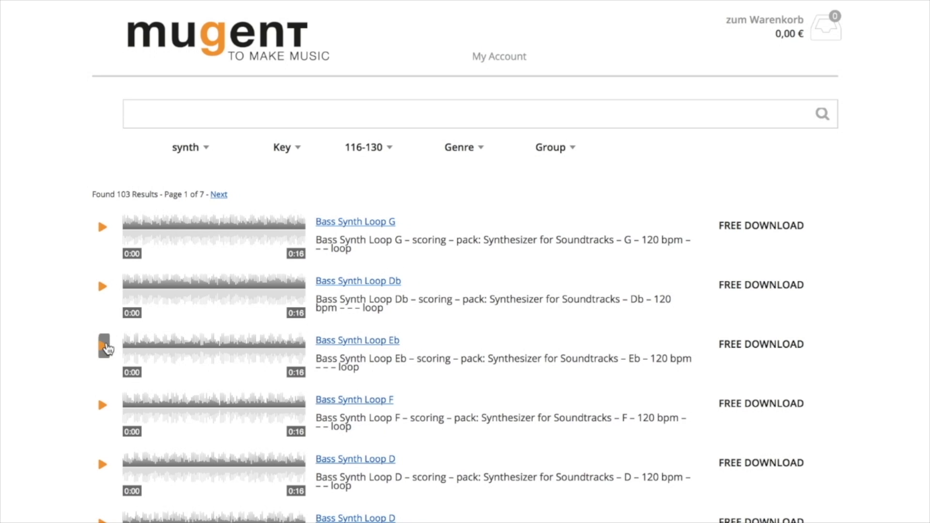